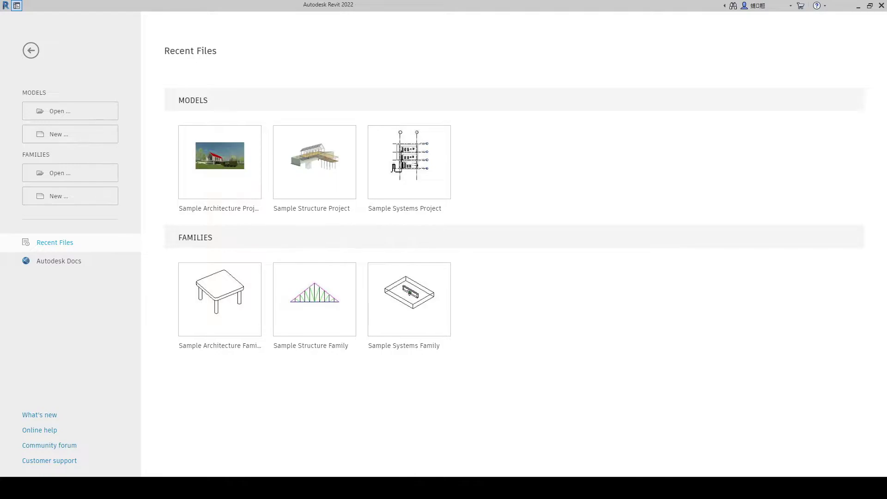
Create a new project from the Imperial-Construction Template
{"action": "left_click", "coordinate": [61, 134]}
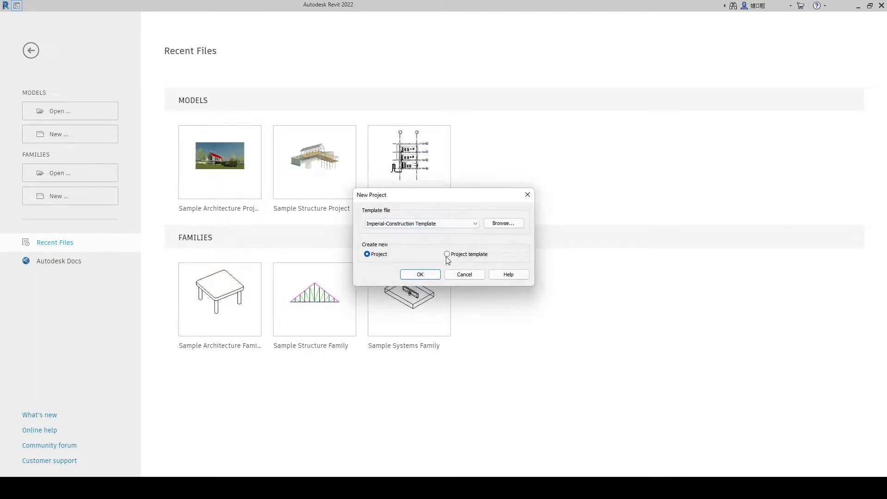
{"action": "left_click", "coordinate": [419, 272]}
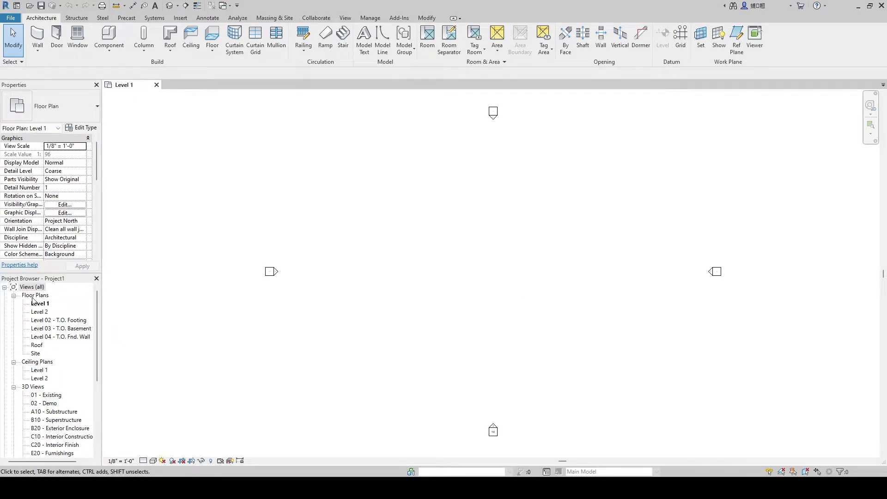
Look through the project's floor plan, ceiling plan, 3D and elevation views, ending at the Level 1 floor plan
{"action": "left_click", "coordinate": [35, 312]}
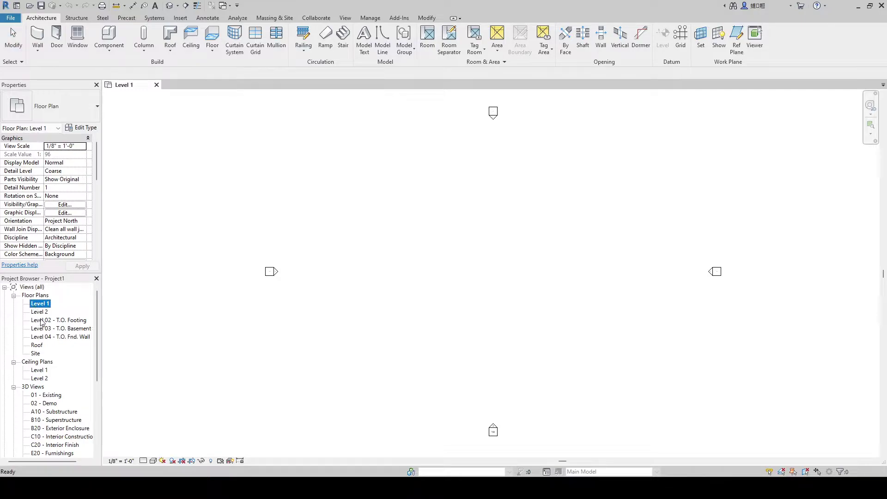
{"action": "left_click", "coordinate": [48, 320]}
{"action": "left_click", "coordinate": [52, 328]}
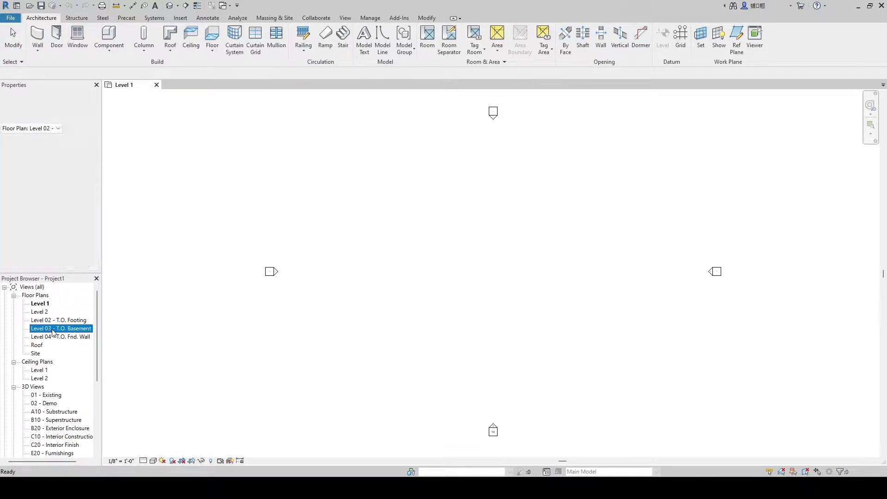
{"action": "left_click", "coordinate": [54, 337]}
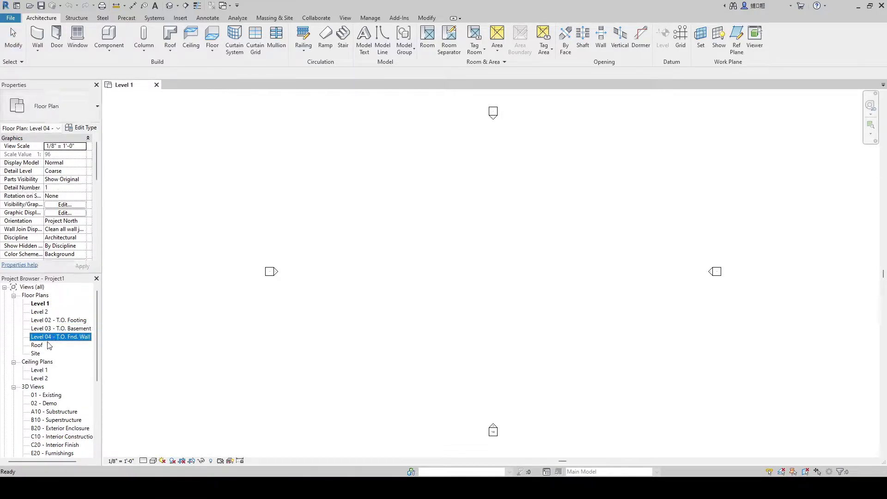
{"action": "left_click", "coordinate": [36, 354]}
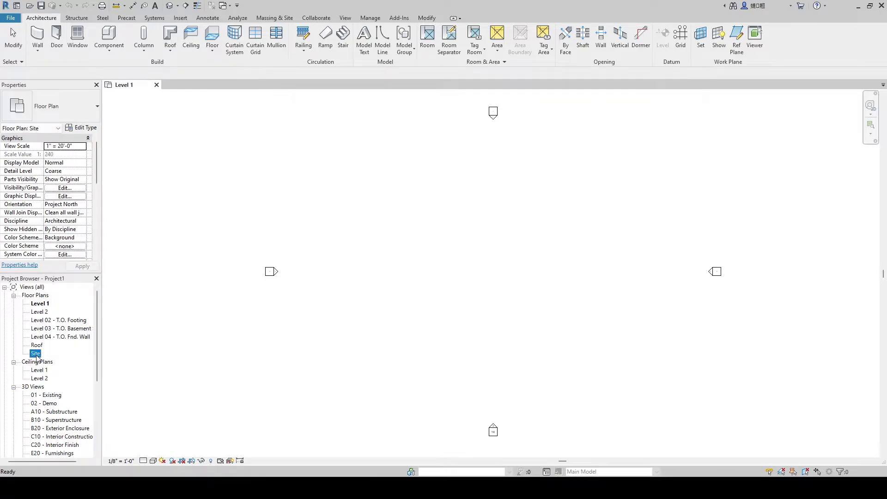
{"action": "left_click", "coordinate": [39, 370]}
{"action": "left_click", "coordinate": [40, 378]}
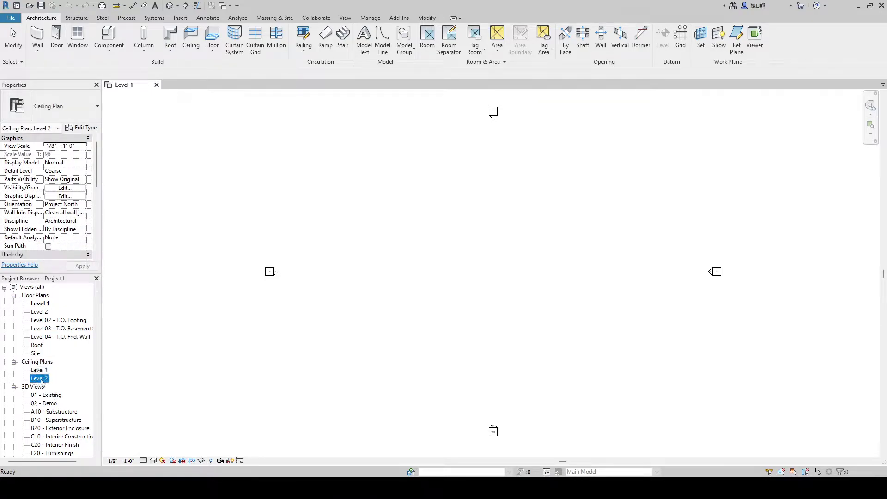
{"action": "left_click", "coordinate": [47, 395]}
{"action": "scroll", "coordinate": [61, 372], "scroll_direction": "down", "scroll_amount": 4}
{"action": "left_click", "coordinate": [39, 395]}
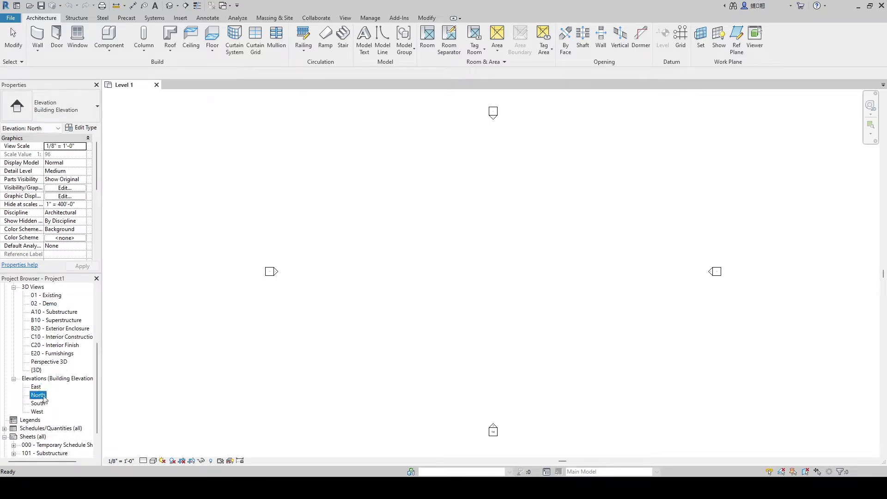
{"action": "scroll", "coordinate": [49, 367], "scroll_direction": "up", "scroll_amount": 4}
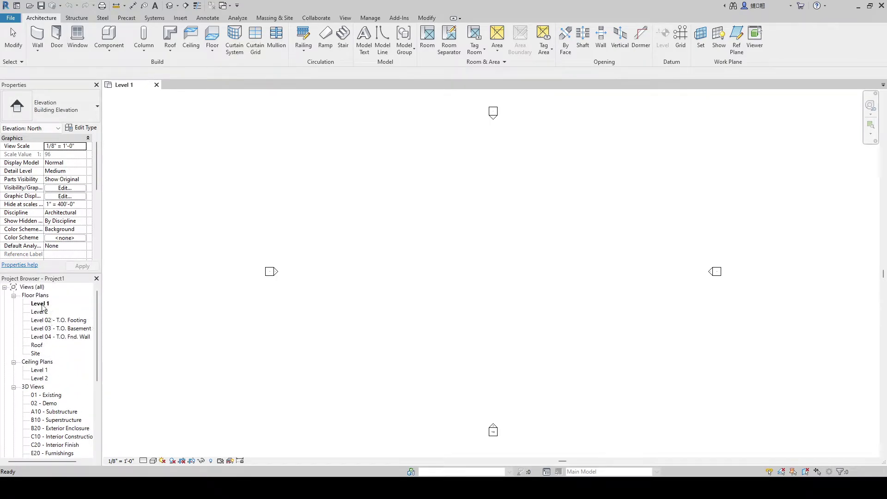
{"action": "left_click", "coordinate": [40, 304]}
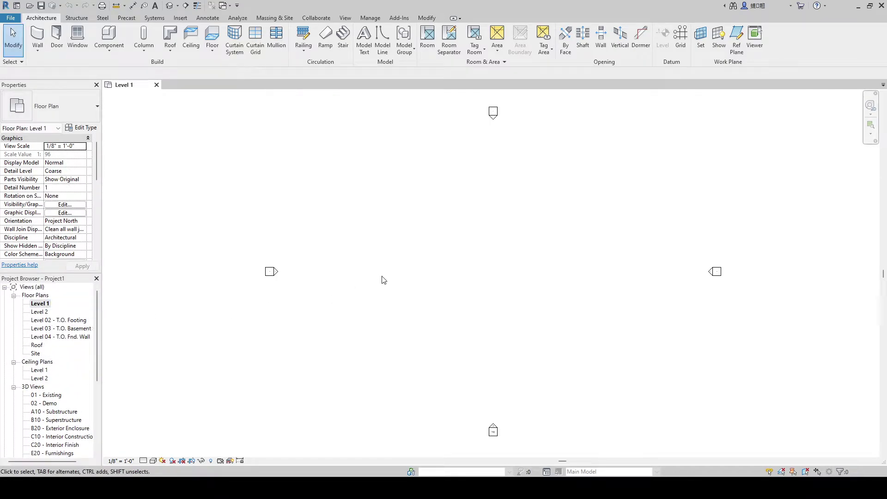
Set the project's length units to round to the nearest 1/16 inch and check the slope format
{"action": "key", "text": "u"}
{"action": "key", "text": "n"}
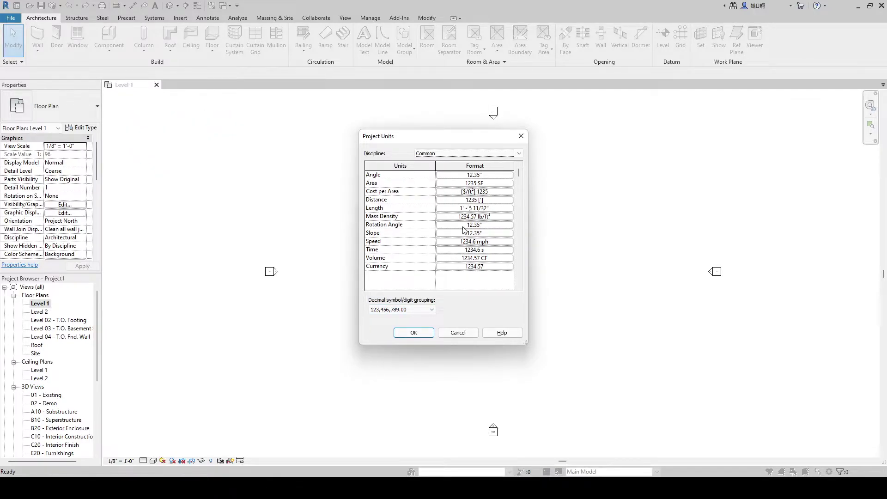
{"action": "left_click", "coordinate": [498, 208]}
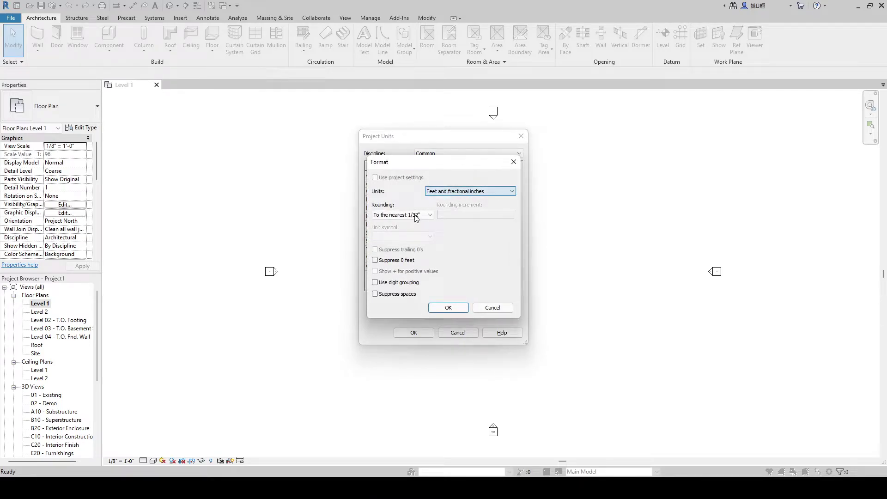
{"action": "left_click", "coordinate": [429, 215]}
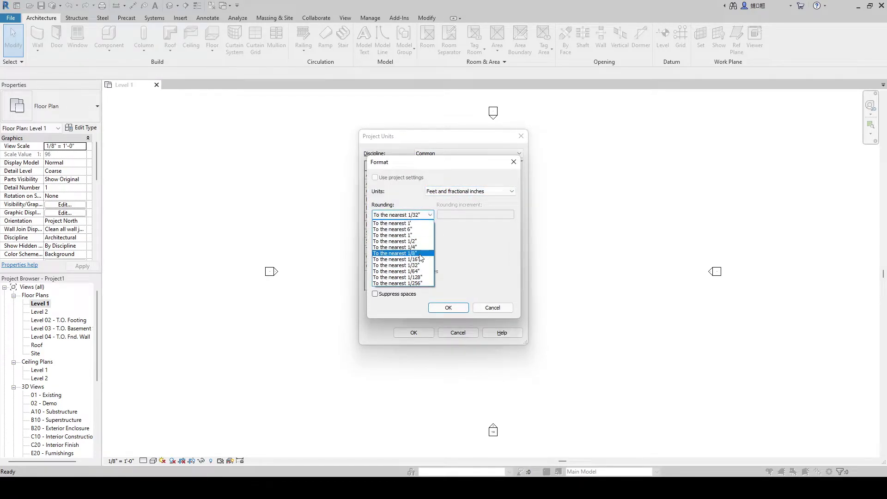
{"action": "left_click", "coordinate": [401, 259]}
{"action": "left_click", "coordinate": [445, 309]}
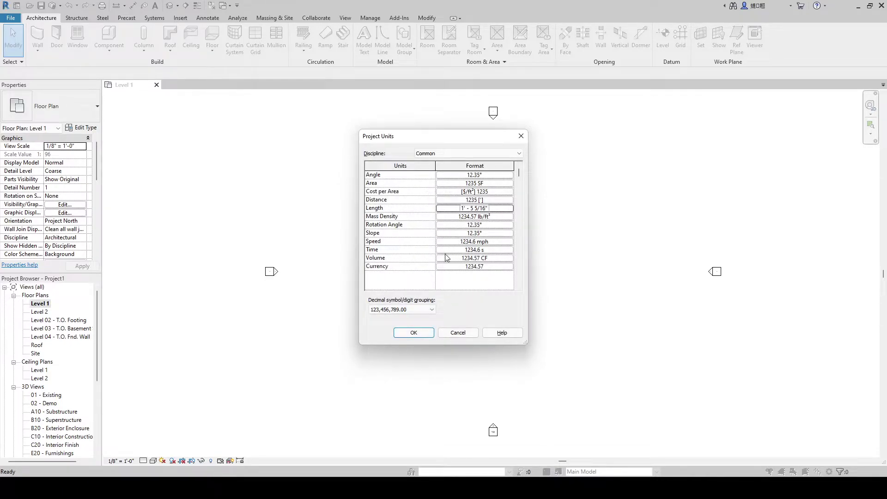
{"action": "left_click", "coordinate": [477, 233]}
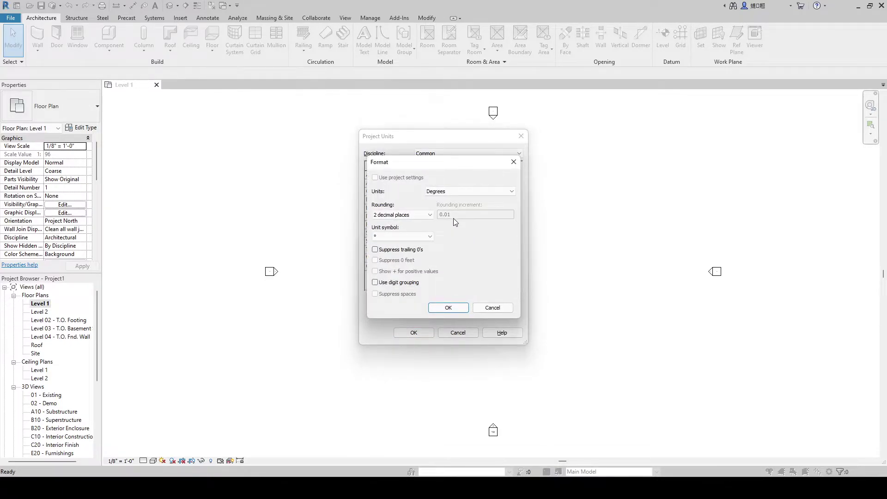
{"action": "left_click", "coordinate": [513, 162]}
{"action": "left_click", "coordinate": [418, 332]}
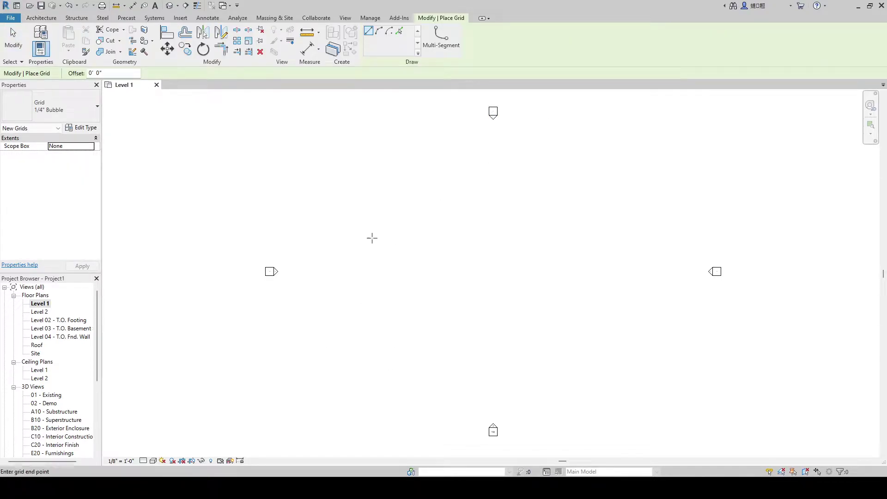
Draw a vertical grid line in the left half between the elevation markers, and a second equally long one 35' to its right
{"action": "left_click", "coordinate": [371, 366]}
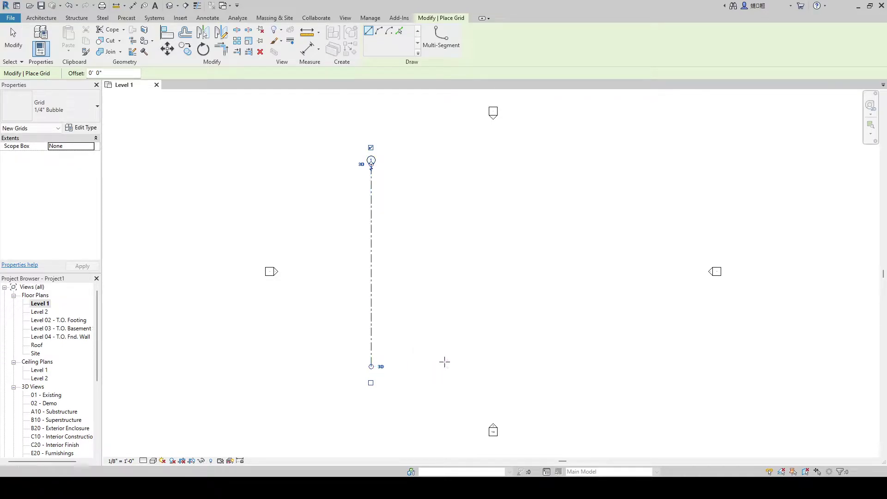
{"action": "type", "text": "35"}
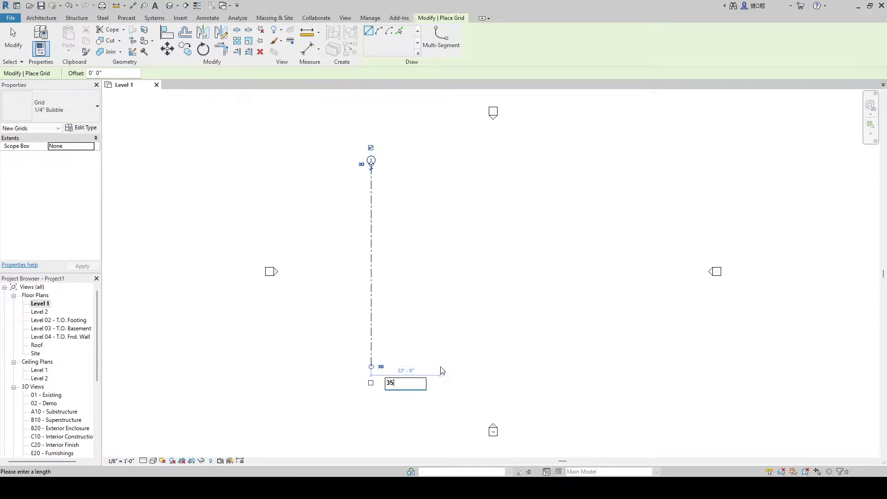
{"action": "key", "text": "Return"}
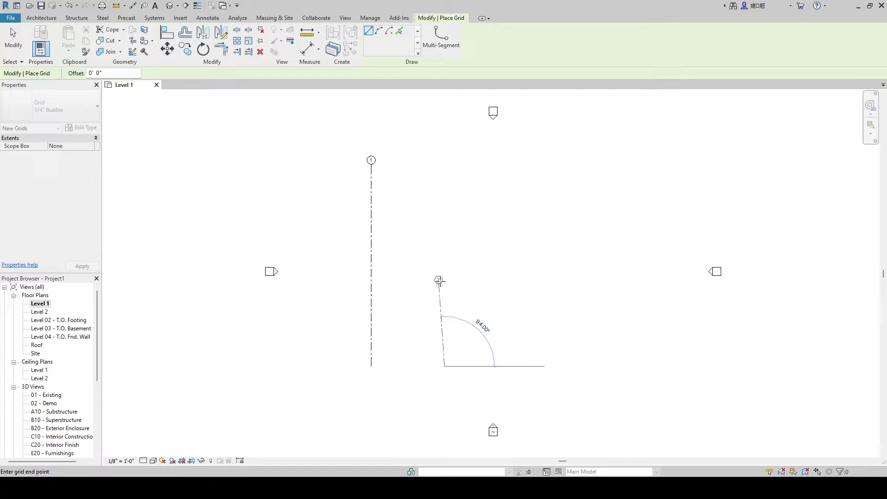
{"action": "left_click", "coordinate": [445, 165]}
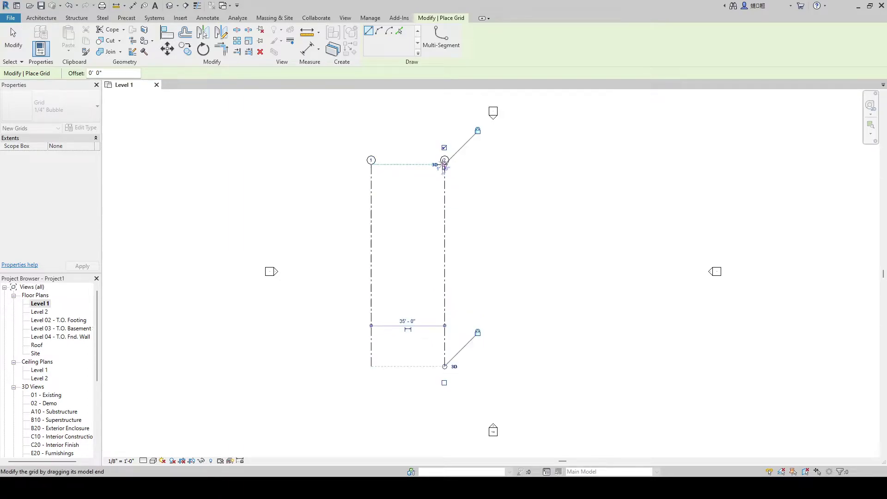
Draw a third vertical grid line 40' to the right of grid 2, aligned with its ends
{"action": "left_click", "coordinate": [444, 366]}
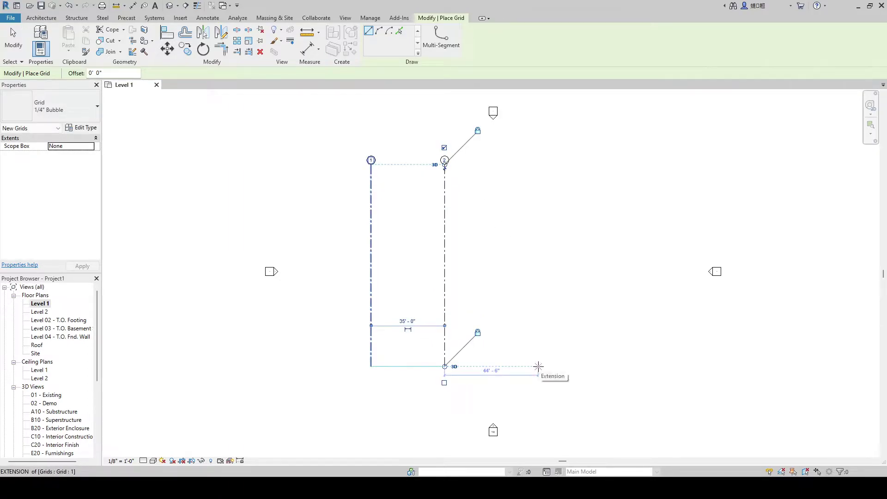
{"action": "type", "text": "40"}
{"action": "key", "text": "Return"}
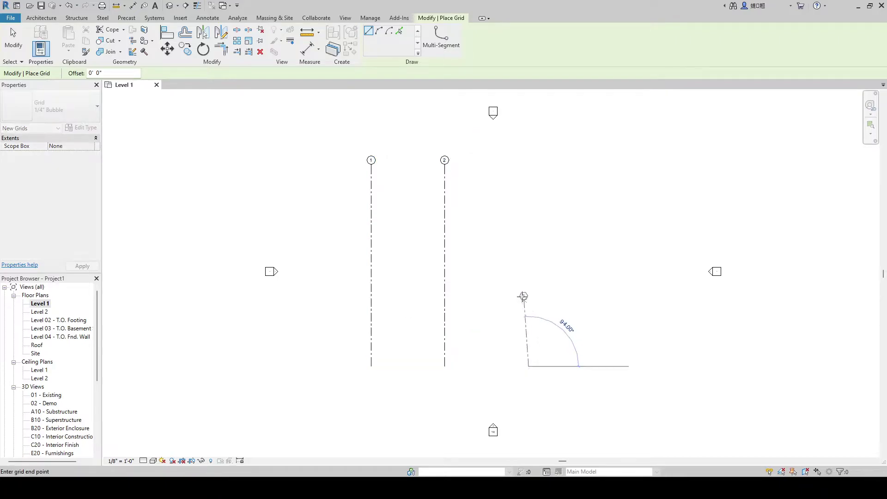
{"action": "left_click", "coordinate": [528, 164]}
Draw a fourth vertical grid line 35' to the right of grid 3, aligned with the others, and finish placing grids
{"action": "left_click", "coordinate": [529, 367]}
{"action": "type", "text": "3"}
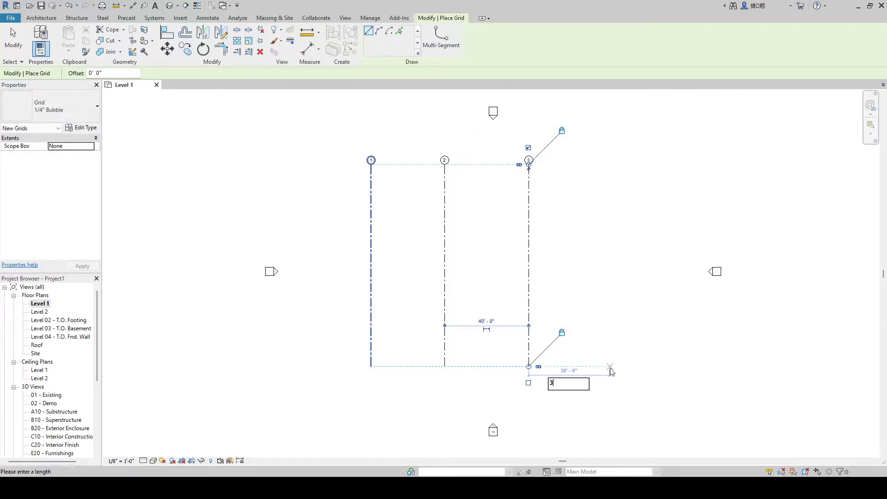
{"action": "type", "text": "5'"}
{"action": "key", "text": "Return"}
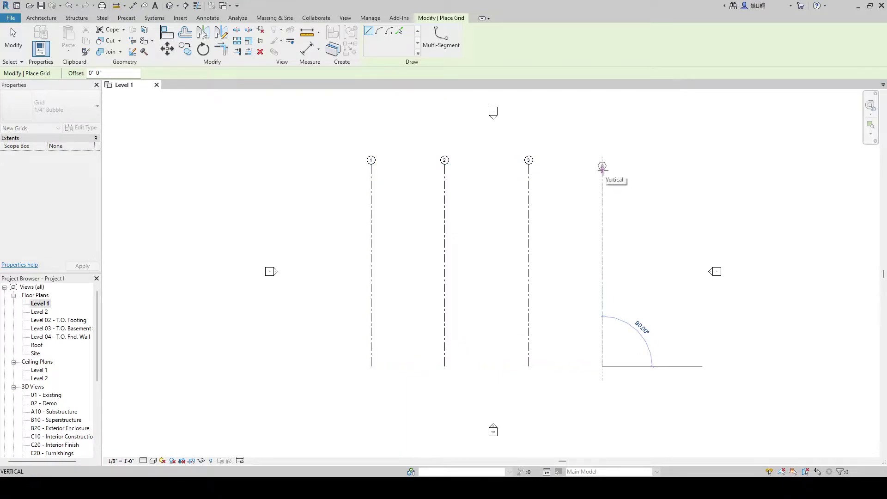
{"action": "left_click", "coordinate": [601, 164]}
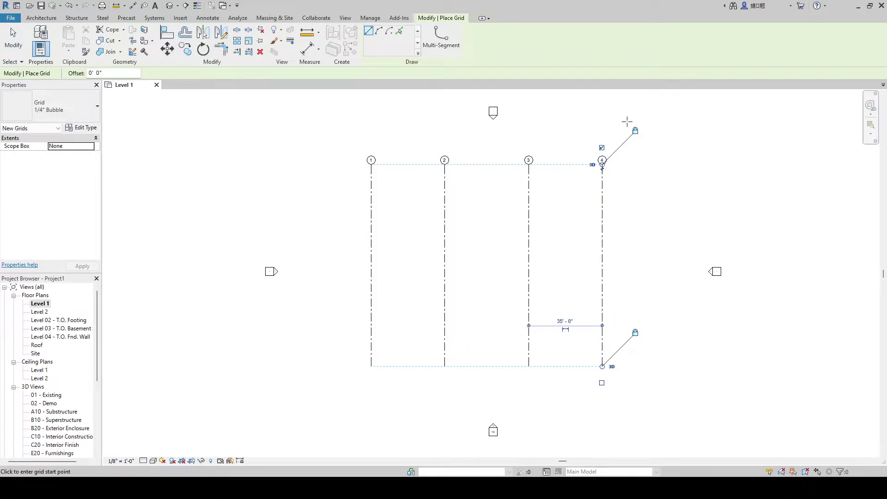
{"action": "key", "text": "Escape"}
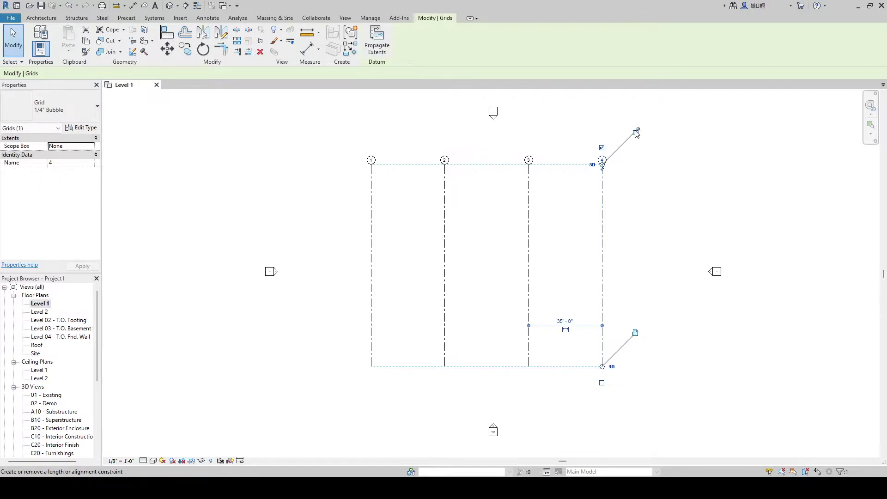
{"action": "mouse_move", "coordinate": [602, 164]}
{"action": "left_mouse_down"}
{"action": "mouse_move", "coordinate": [600, 130]}
{"action": "mouse_move", "coordinate": [602, 165]}
{"action": "left_mouse_up"}
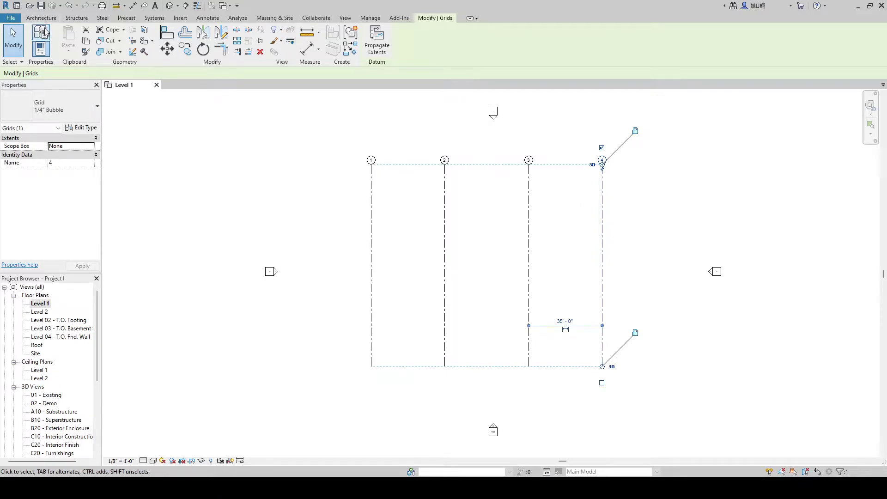
Draw a horizontal grid line from right to left across the lower part of the four vertical grids and name it A
{"action": "left_click", "coordinate": [41, 18]}
{"action": "left_click", "coordinate": [680, 40]}
{"action": "left_click", "coordinate": [637, 331]}
{"action": "left_click", "coordinate": [343, 332]}
{"action": "key", "text": "Escape"}
{"action": "left_click", "coordinate": [344, 332]}
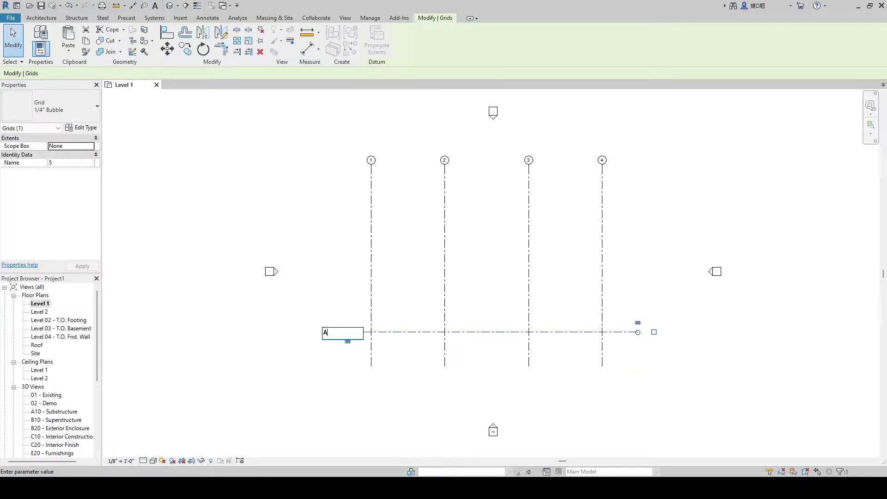
{"action": "type", "text": "A"}
{"action": "key", "text": "Return"}
Draw a second horizontal grid line 20' above grid A, aligned with its ends
{"action": "left_click", "coordinate": [37, 18]}
{"action": "left_click", "coordinate": [680, 39]}
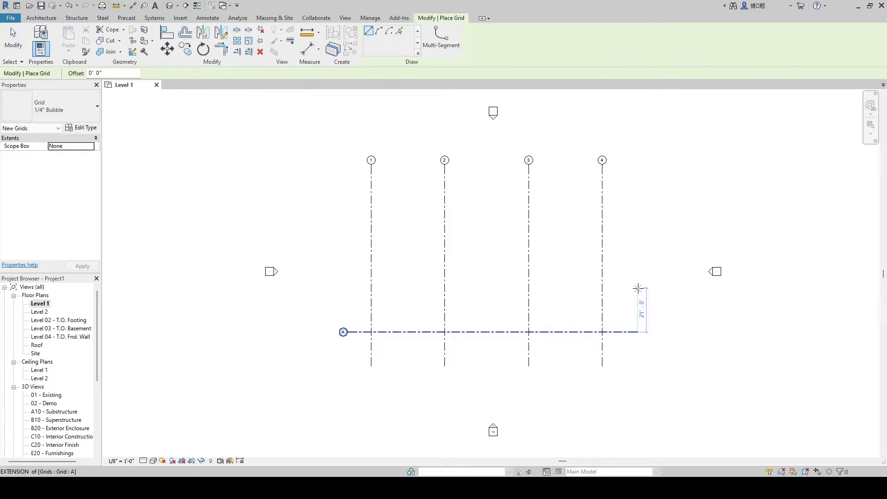
{"action": "type", "text": "20"}
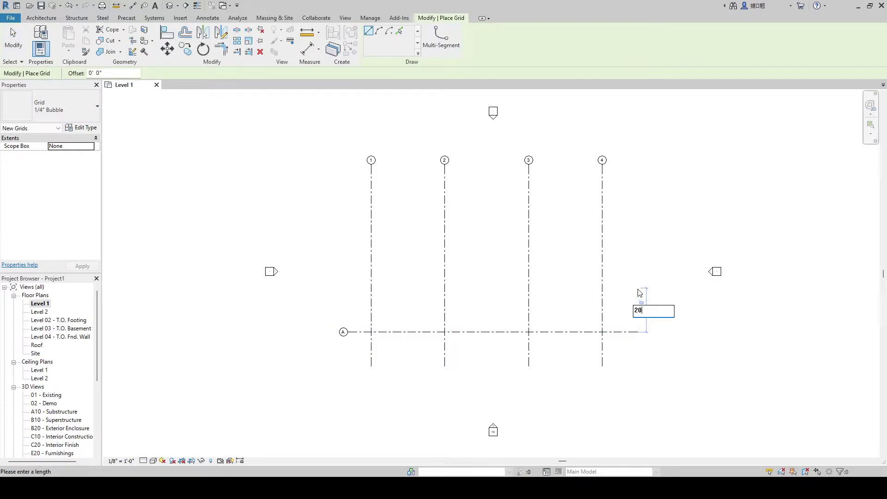
{"action": "key", "text": "Return"}
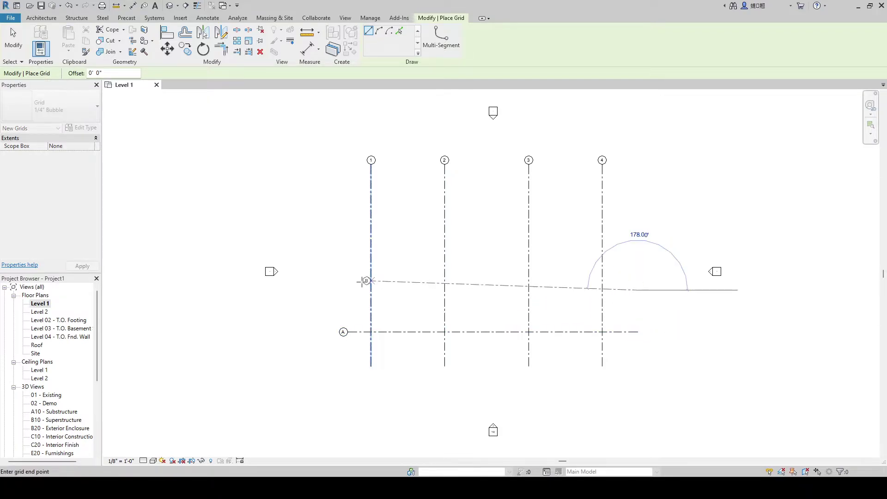
{"action": "left_click", "coordinate": [342, 290]}
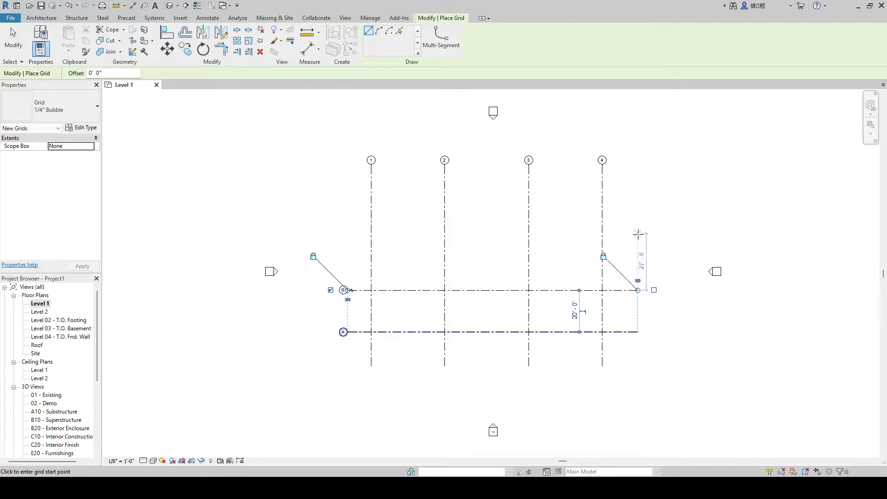
Draw a third horizontal grid line 30' above grid B, aligned with the ends of the lower ones
{"action": "type", "text": "30"}
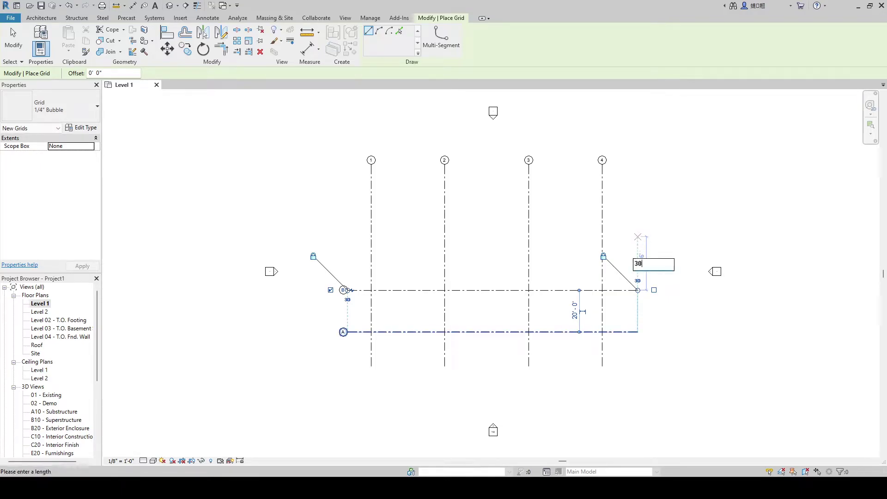
{"action": "key", "text": "Return"}
{"action": "left_click", "coordinate": [344, 227]}
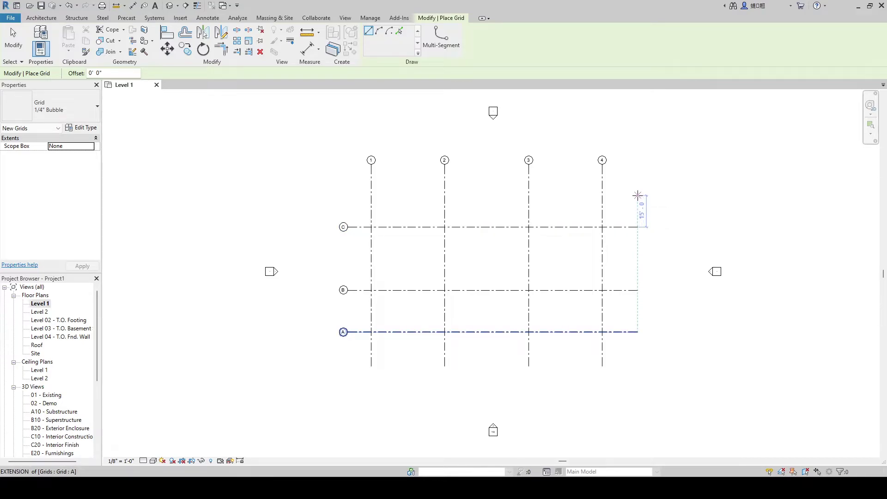
Draw a fourth horizontal grid line 20' above grid C, aligned with the ends of the lower ones, and finish placing grids
{"action": "type", "text": "20"}
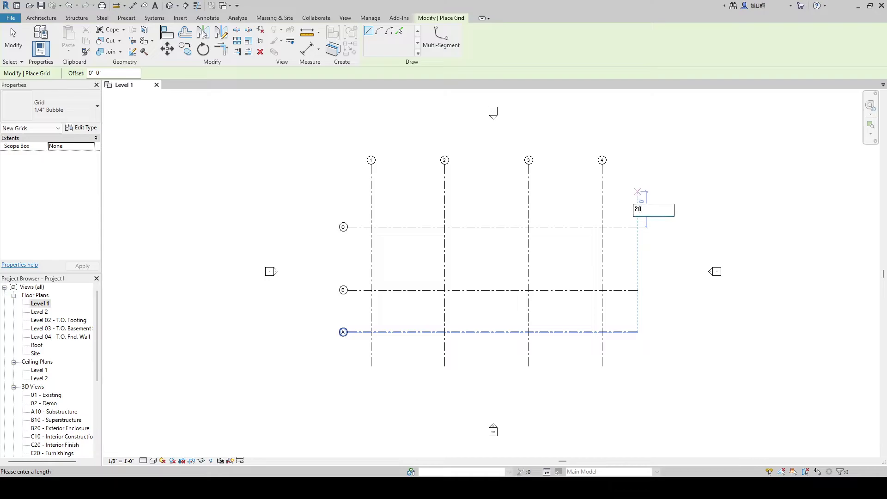
{"action": "type", "text": "'"}
{"action": "key", "text": "Return"}
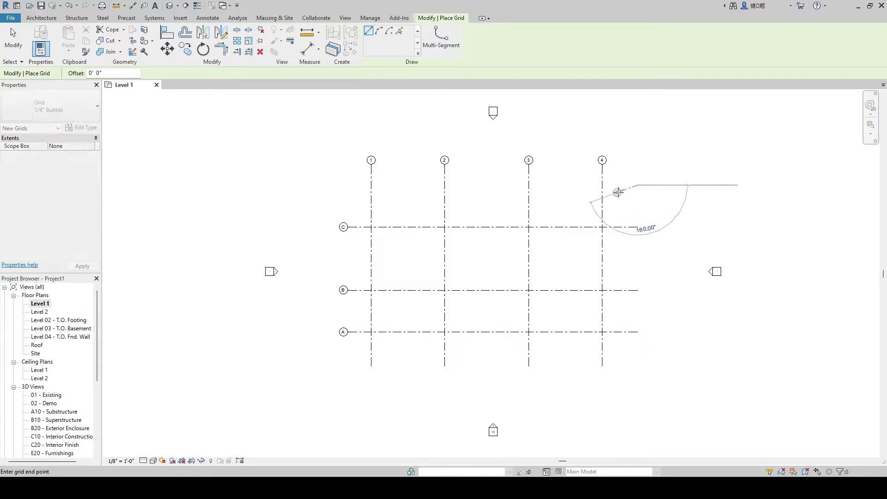
{"action": "key", "text": "Escape"}
{"action": "key", "text": "Escape"}
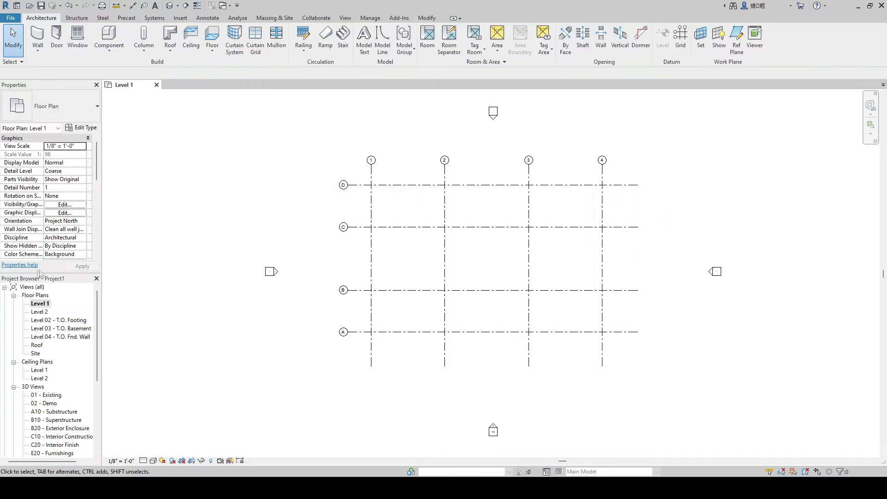
Open the East building elevation and show the level names and heads
{"action": "scroll", "coordinate": [49, 411], "scroll_direction": "down", "scroll_amount": 3}
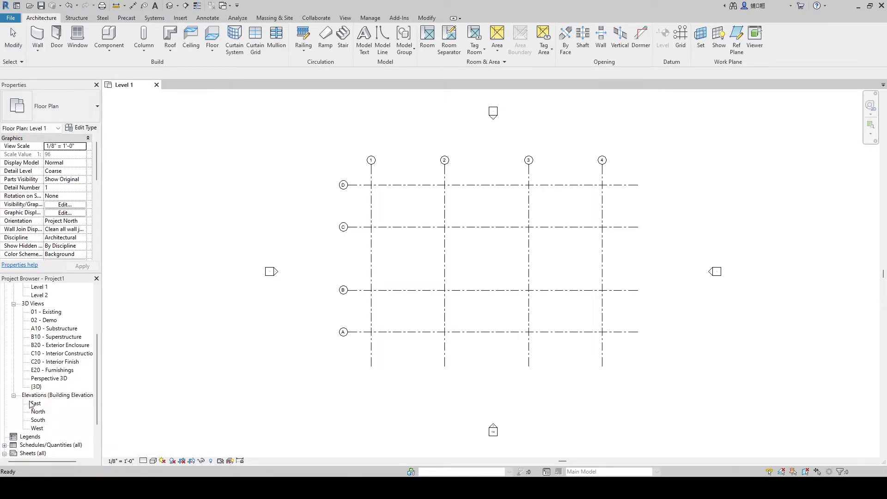
{"action": "double_click", "coordinate": [33, 403]}
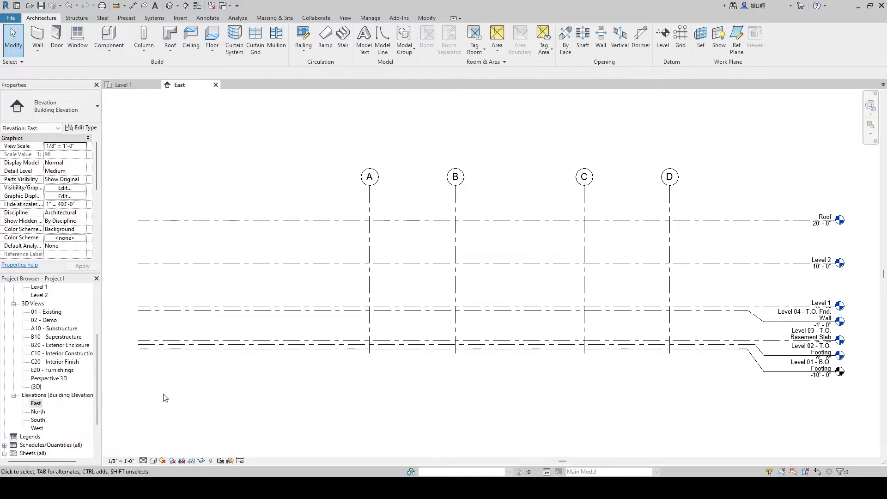
{"action": "scroll", "coordinate": [614, 273], "scroll_direction": "up", "scroll_amount": 3}
{"action": "scroll", "coordinate": [684, 208], "scroll_direction": "down", "scroll_amount": 3}
{"action": "scroll", "coordinate": [513, 280], "scroll_direction": "up", "scroll_amount": 2}
Delete the Level 04 - T.O. Fnd. Wall, Level 03 - T.O. Basement Slab and Level 02 - T.O. Footing levels together with their views
{"action": "left_click", "coordinate": [513, 280]}
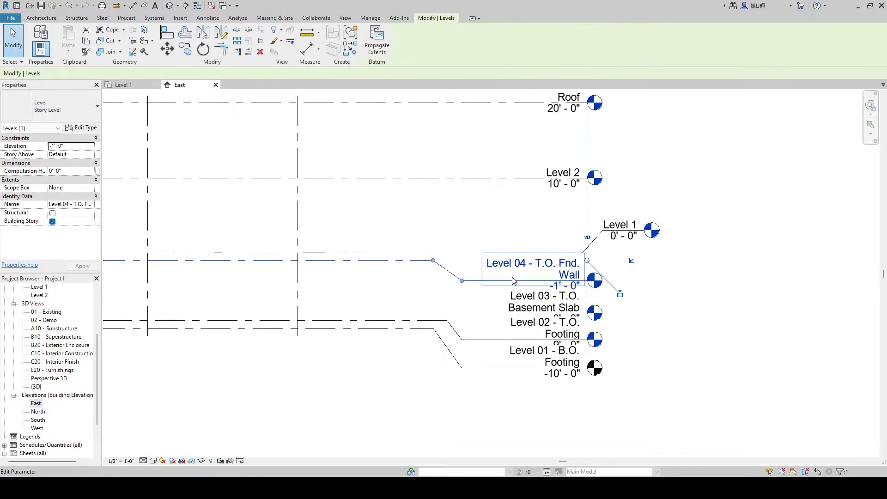
{"action": "key", "text": "Delete"}
{"action": "key", "text": "Return"}
{"action": "left_click", "coordinate": [509, 314]}
{"action": "key", "text": "Delete"}
{"action": "left_click", "coordinate": [478, 275]}
{"action": "scroll", "coordinate": [64, 313], "scroll_direction": "up", "scroll_amount": 2}
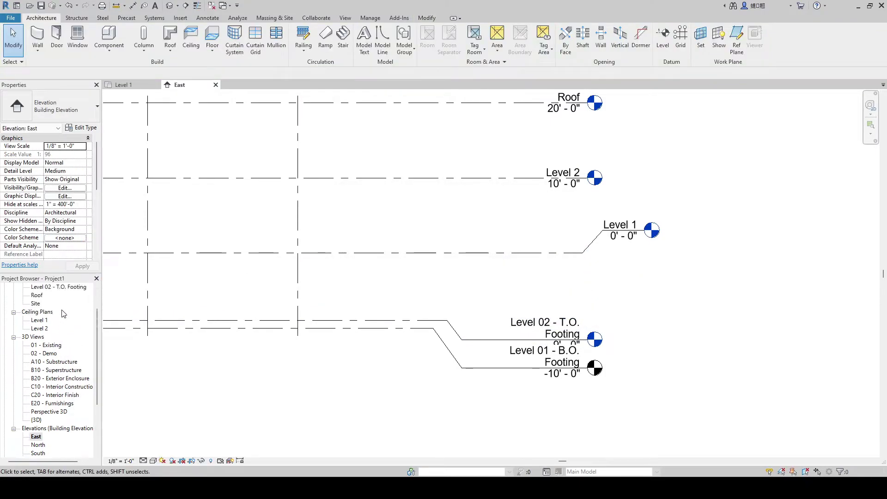
{"action": "scroll", "coordinate": [65, 315], "scroll_direction": "up", "scroll_amount": 2}
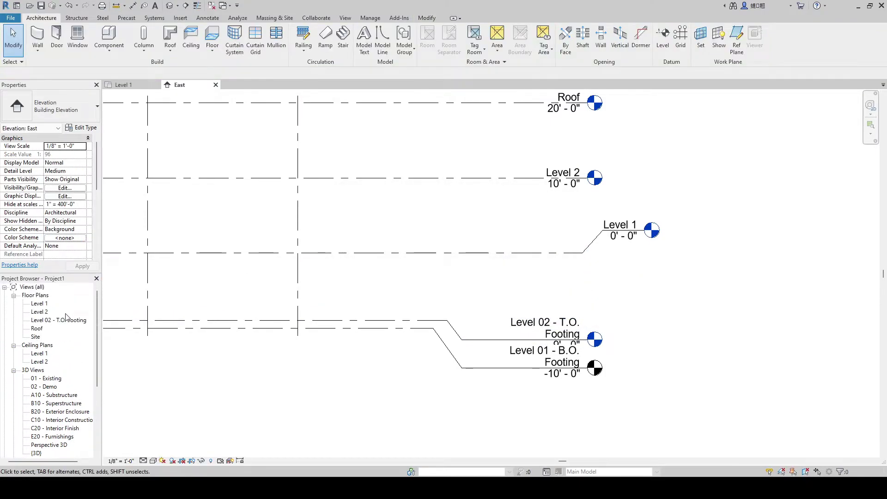
{"action": "left_click", "coordinate": [490, 339]}
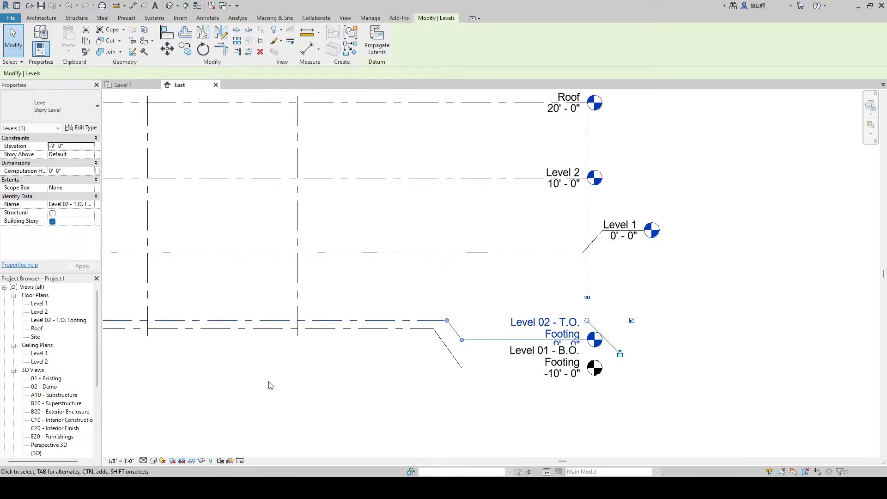
{"action": "key", "text": "Delete"}
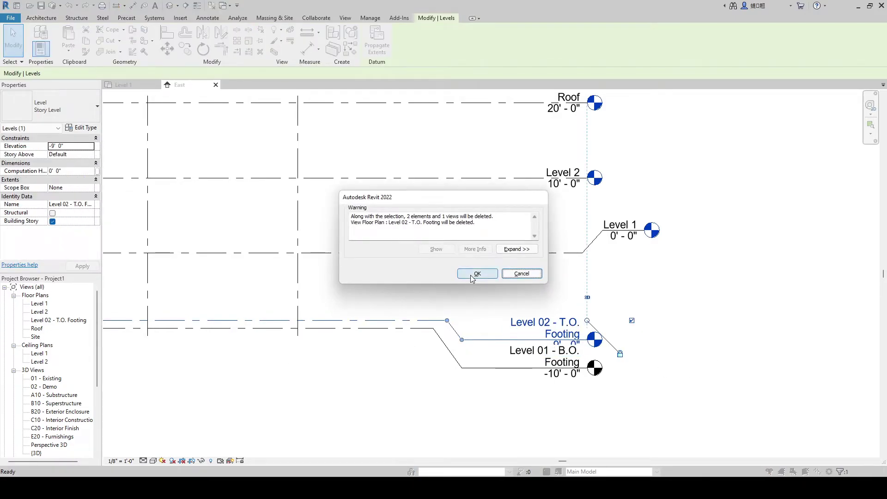
{"action": "left_click", "coordinate": [461, 275]}
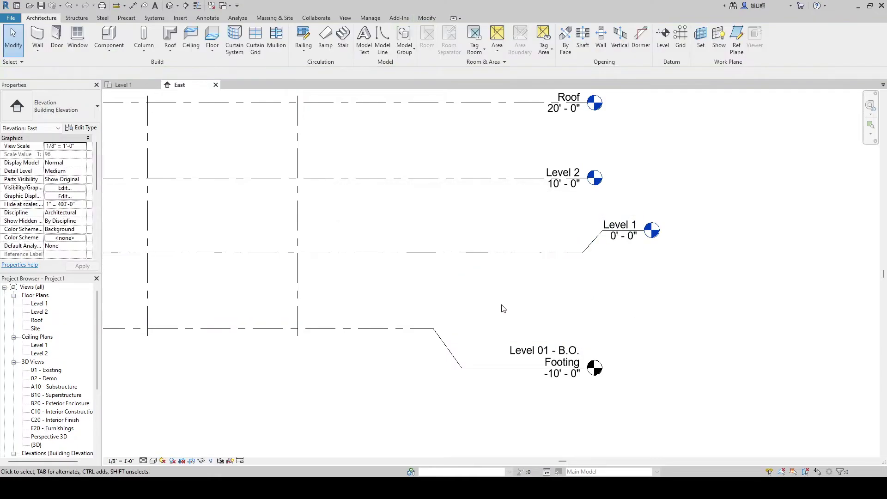
Shorten the head end of the Level 1 line so that it aligns with the Level 2 and Roof heads
{"action": "left_click", "coordinate": [608, 246]}
{"action": "left_click_drag", "start_coordinate": [644, 253], "coordinate": [586, 253]}
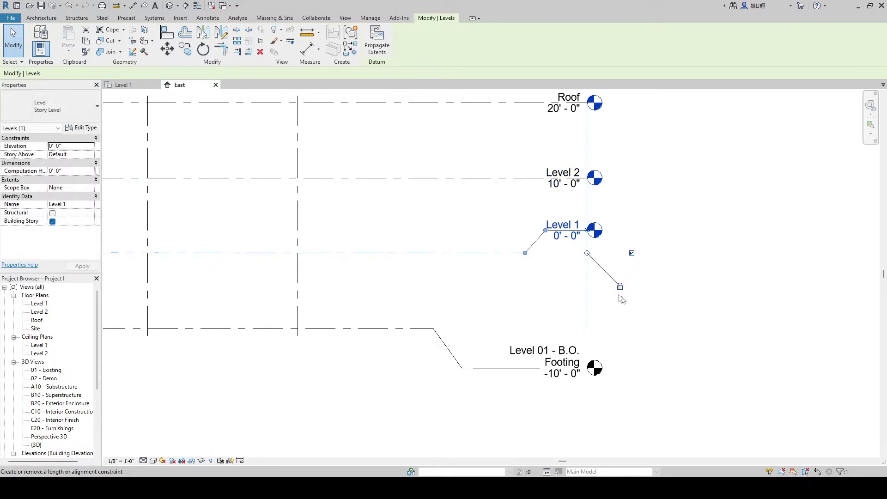
{"action": "left_click", "coordinate": [702, 261]}
{"action": "scroll", "coordinate": [673, 256], "scroll_direction": "down", "scroll_amount": 3}
{"action": "middle_click_drag", "start_coordinate": [673, 256], "coordinate": [689, 286]}
{"action": "scroll", "coordinate": [689, 285], "scroll_direction": "down", "scroll_amount": 2}
{"action": "middle_click_drag", "start_coordinate": [401, 250], "coordinate": [489, 235]}
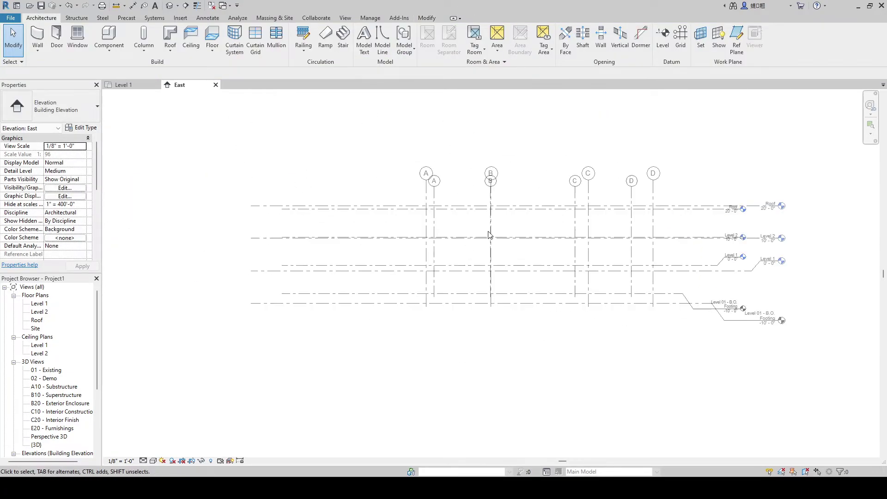
{"action": "scroll", "coordinate": [555, 237], "scroll_direction": "up", "scroll_amount": 3}
{"action": "middle_click_drag", "start_coordinate": [695, 225], "coordinate": [566, 248]}
{"action": "scroll", "coordinate": [568, 248], "scroll_direction": "up", "scroll_amount": 1}
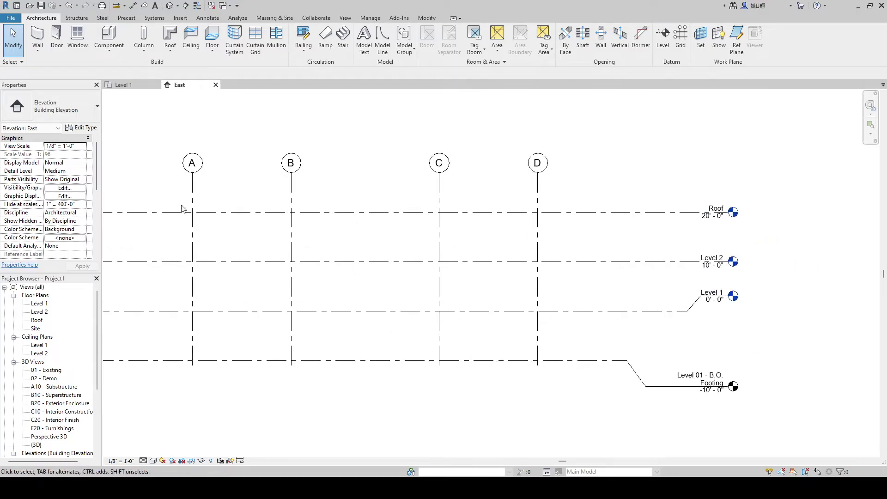
Rename the Roof level at 20' as Level 3, including its corresponding views
{"action": "double_click", "coordinate": [715, 208]}
{"action": "type", "text": "Level "}
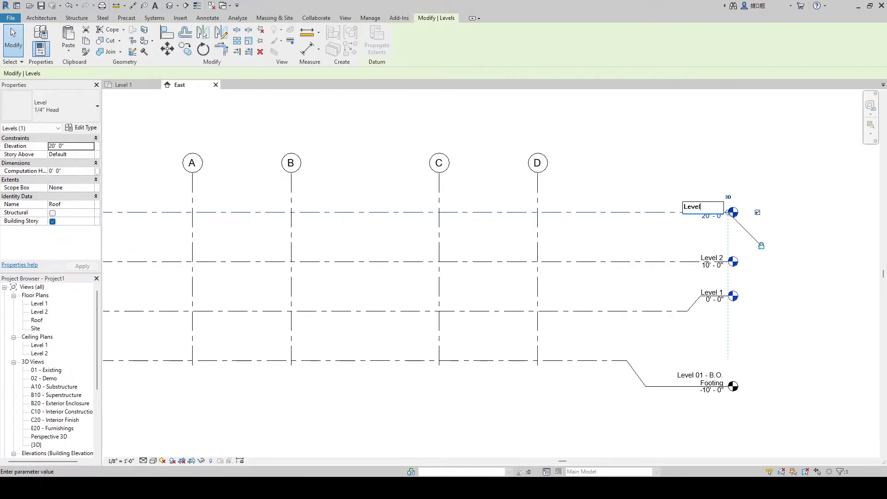
{"action": "type", "text": "3"}
{"action": "key", "text": "Return"}
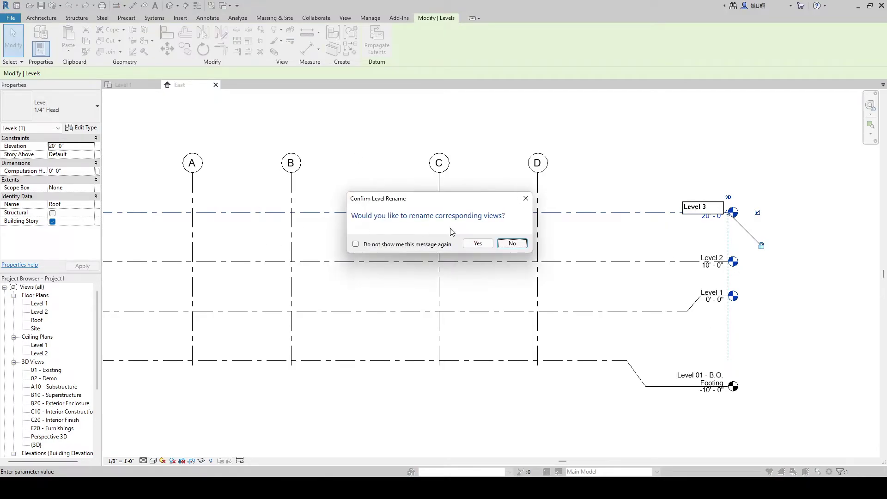
{"action": "left_click", "coordinate": [479, 244]}
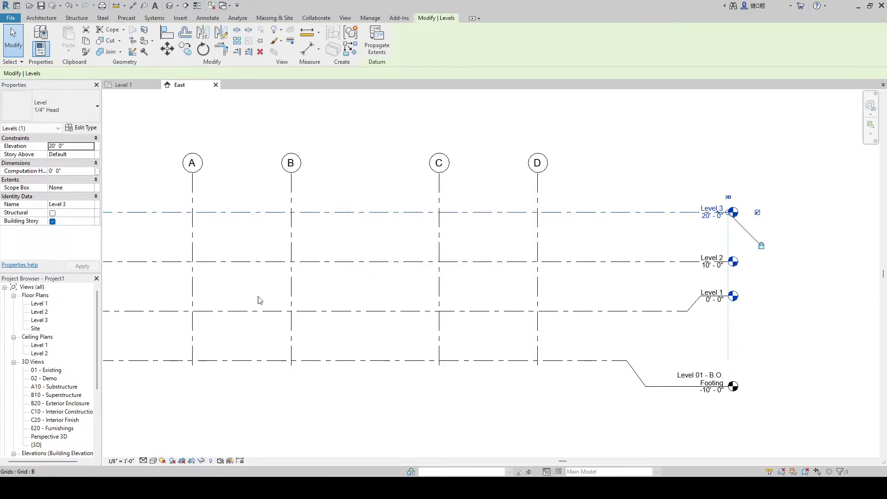
Open the Site, Level 3, Level 2 and Level 1 floor plans to check the grid layout in each
{"action": "left_click", "coordinate": [38, 320]}
{"action": "left_click", "coordinate": [38, 329]}
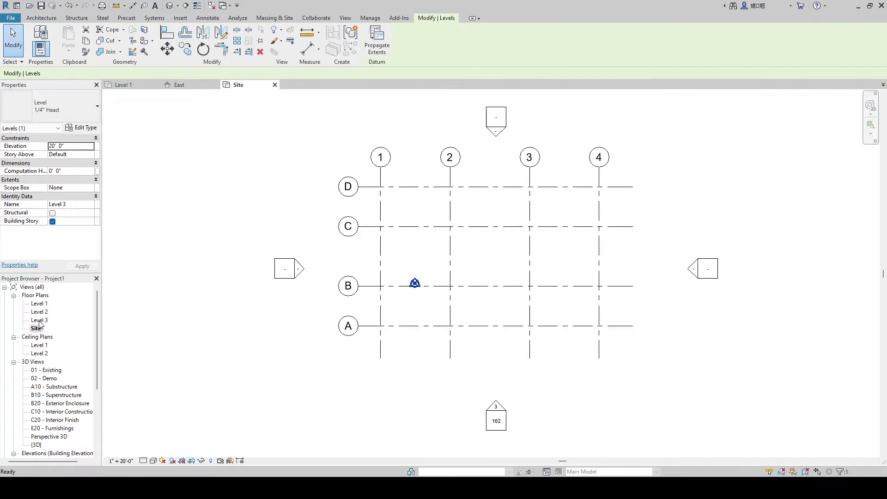
{"action": "scroll", "coordinate": [416, 278], "scroll_direction": "up", "scroll_amount": 4}
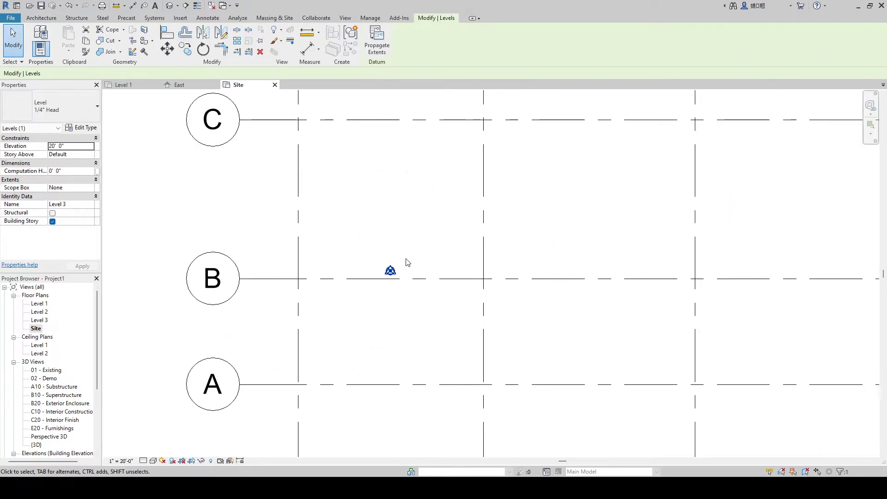
{"action": "scroll", "coordinate": [383, 249], "scroll_direction": "down", "scroll_amount": 5}
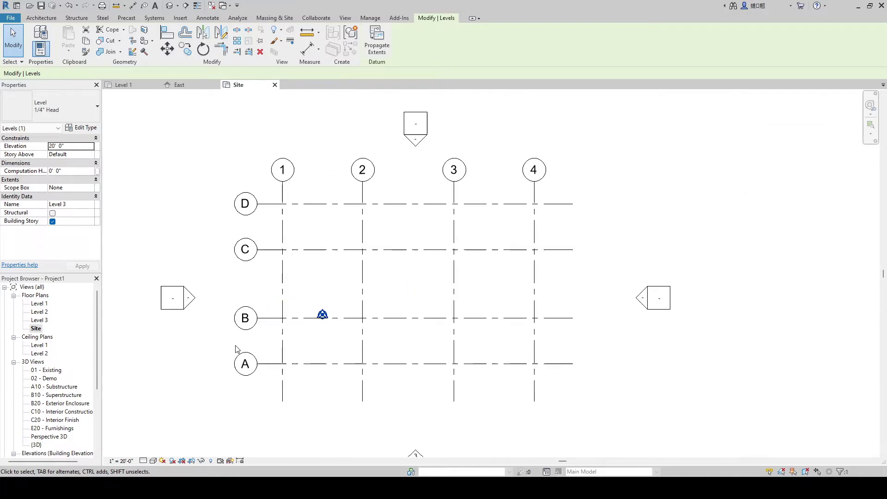
{"action": "double_click", "coordinate": [39, 319]}
{"action": "left_click", "coordinate": [41, 313]}
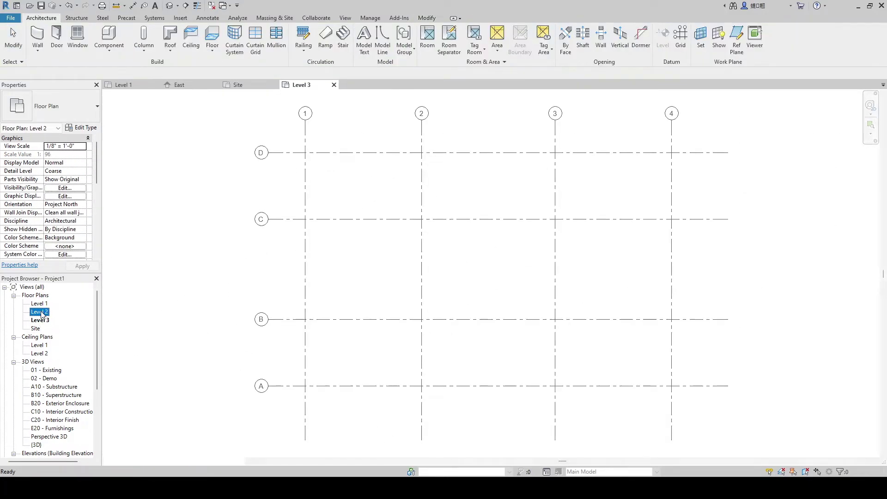
{"action": "double_click", "coordinate": [42, 313]}
{"action": "double_click", "coordinate": [42, 304]}
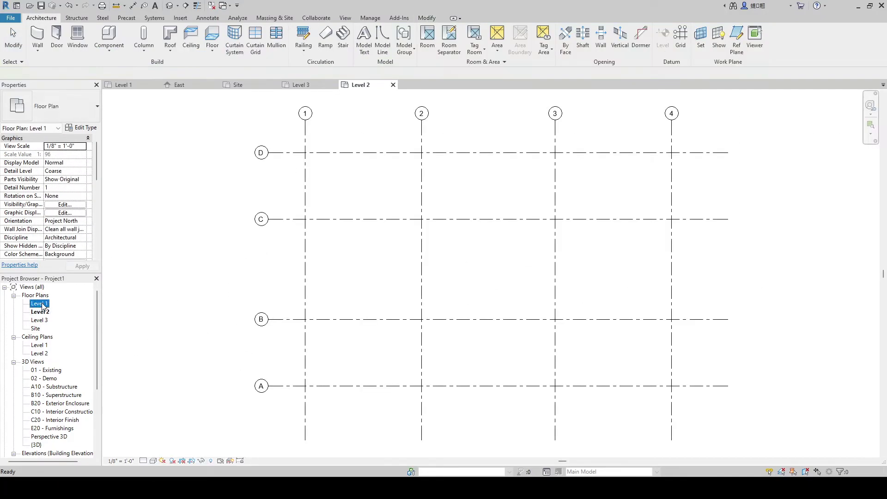
Return to the East elevation and bring all levels and grid bubbles into view
{"action": "scroll", "coordinate": [41, 417], "scroll_direction": "down", "scroll_amount": 5}
{"action": "double_click", "coordinate": [36, 420]}
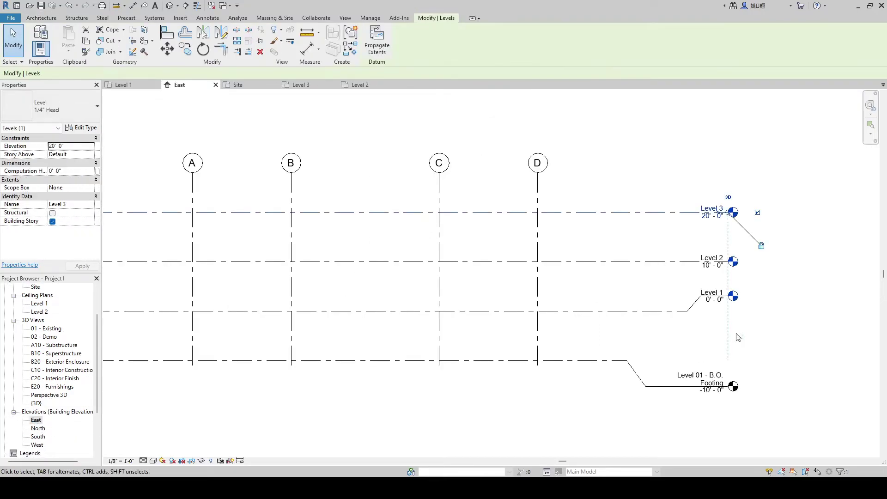
{"action": "scroll", "coordinate": [781, 310], "scroll_direction": "down", "scroll_amount": 3}
{"action": "scroll", "coordinate": [713, 219], "scroll_direction": "up", "scroll_amount": 3}
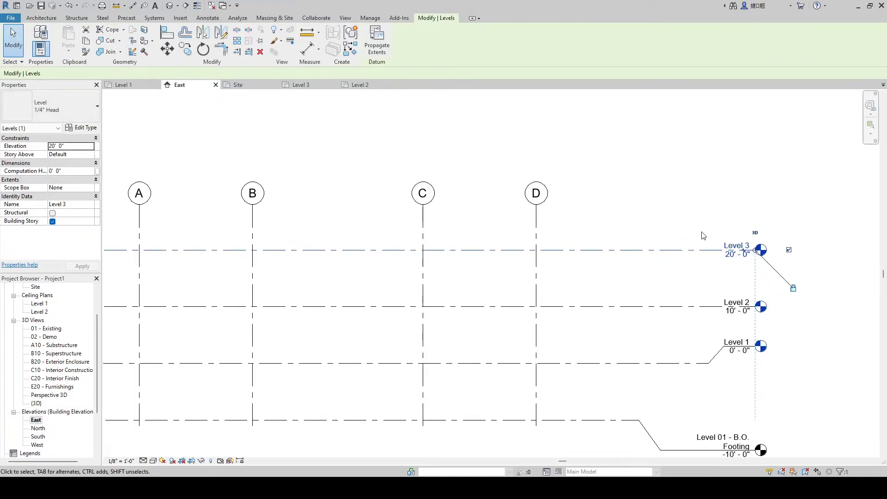
{"action": "middle_click_drag", "start_coordinate": [689, 307], "coordinate": [679, 319]}
{"action": "scroll", "coordinate": [667, 317], "scroll_direction": "down", "scroll_amount": 1}
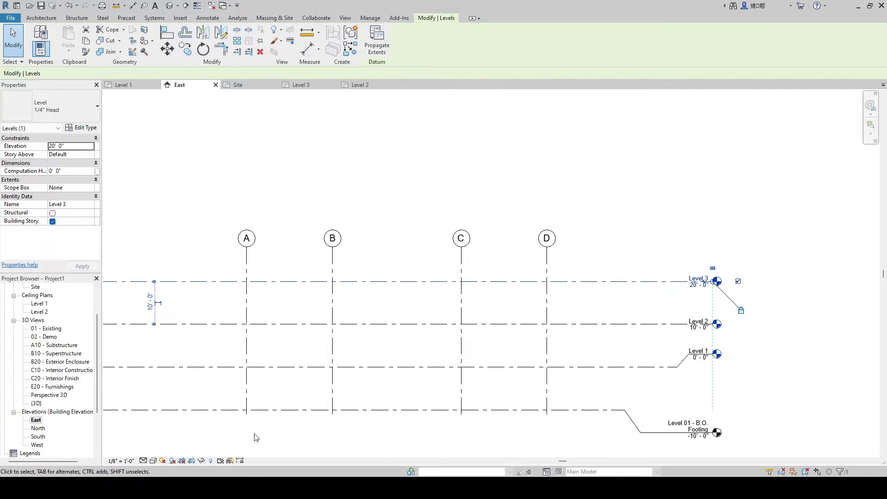
Draw a new level line 10' above Level 3 across the full width of the existing levels, and finish placing levels
{"action": "key", "text": "l"}
{"action": "key", "text": "l"}
{"action": "scroll", "coordinate": [335, 252], "scroll_direction": "down", "scroll_amount": 2}
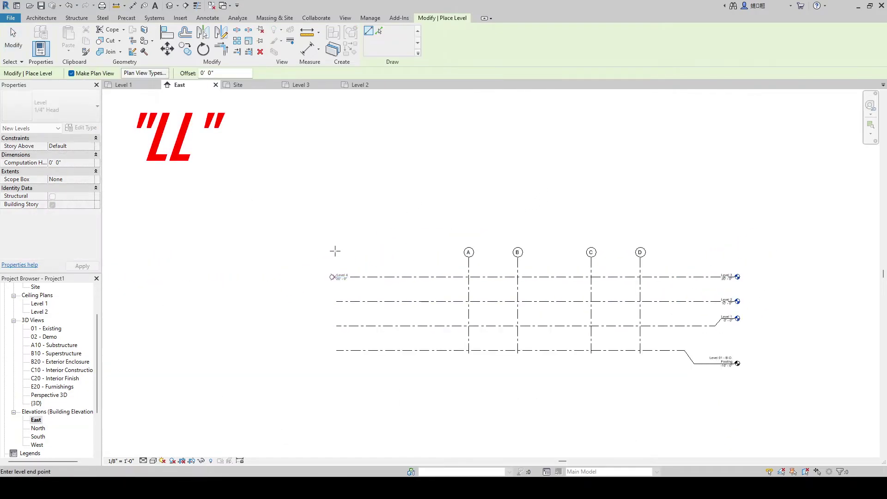
{"action": "scroll", "coordinate": [332, 277], "scroll_direction": "up", "scroll_amount": 5}
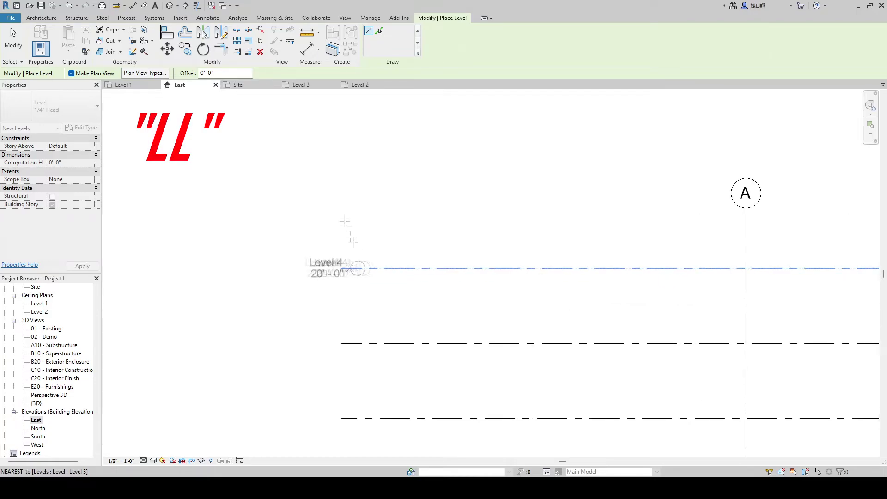
{"action": "type", "text": "10"}
{"action": "key", "text": "Return"}
{"action": "scroll", "coordinate": [589, 250], "scroll_direction": "down", "scroll_amount": 4}
{"action": "scroll", "coordinate": [652, 221], "scroll_direction": "up", "scroll_amount": 8}
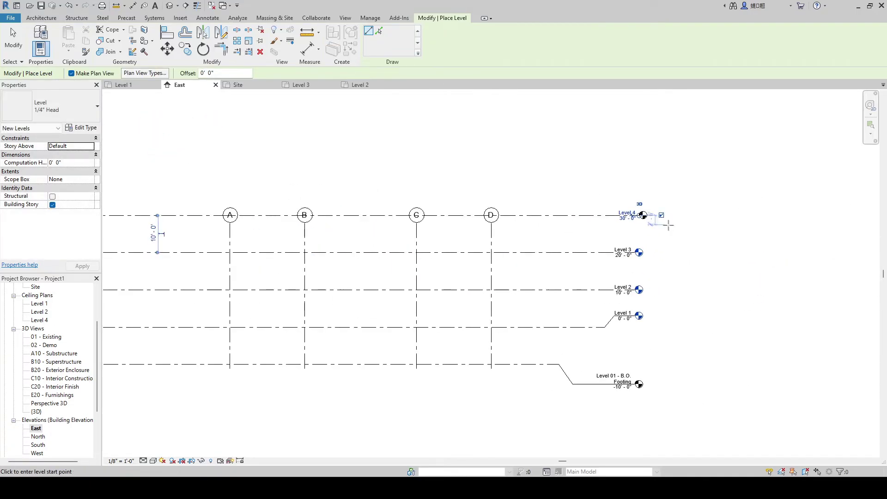
{"action": "key", "text": "Escape"}
{"action": "key", "text": "Escape"}
Align the head end of the new 30' level with the levels below and rename it Roof, including its corresponding views
{"action": "left_click", "coordinate": [567, 206]}
{"action": "mouse_move", "coordinate": [560, 197]}
{"action": "left_mouse_down"}
{"action": "mouse_move", "coordinate": [545, 197]}
{"action": "mouse_move", "coordinate": [568, 200]}
{"action": "mouse_move", "coordinate": [554, 199]}
{"action": "left_mouse_up"}
{"action": "left_click", "coordinate": [531, 191]}
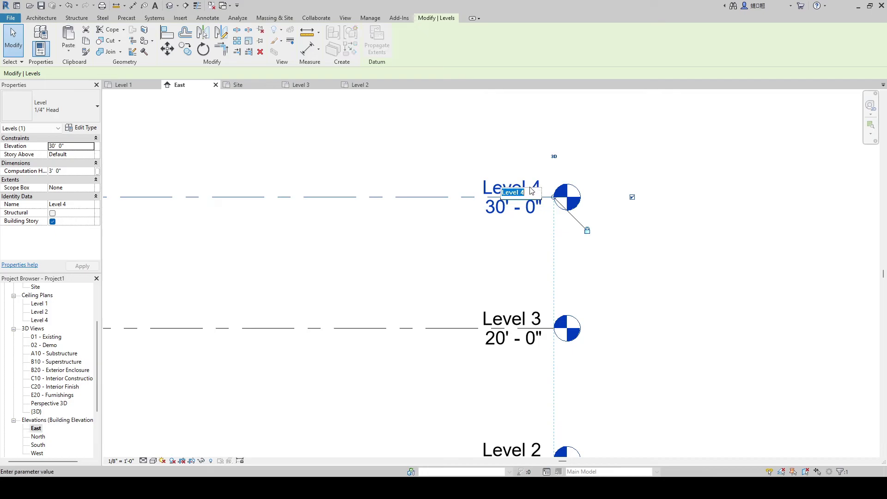
{"action": "type", "text": "Roof"}
{"action": "key", "text": "Return"}
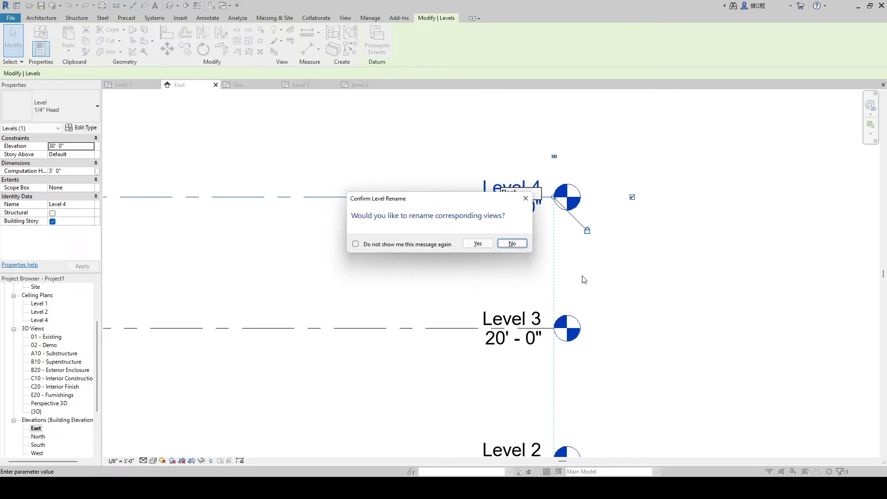
{"action": "left_click", "coordinate": [477, 244]}
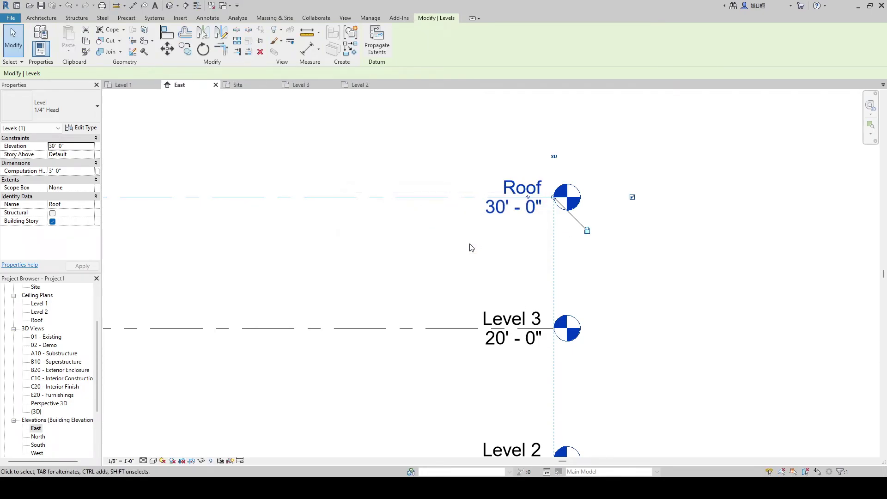
Extend the upper ends of grids A to D so that their bubbles sit above the Roof level line
{"action": "scroll", "coordinate": [42, 311], "scroll_direction": "up", "scroll_amount": 5}
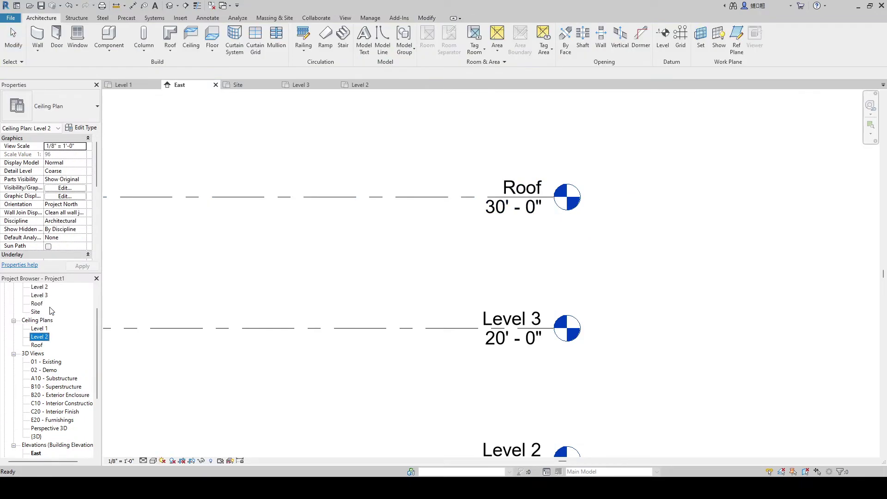
{"action": "scroll", "coordinate": [69, 341], "scroll_direction": "down", "scroll_amount": 3}
{"action": "left_click", "coordinate": [501, 197]}
{"action": "middle_click_drag", "start_coordinate": [489, 254], "coordinate": [800, 192]}
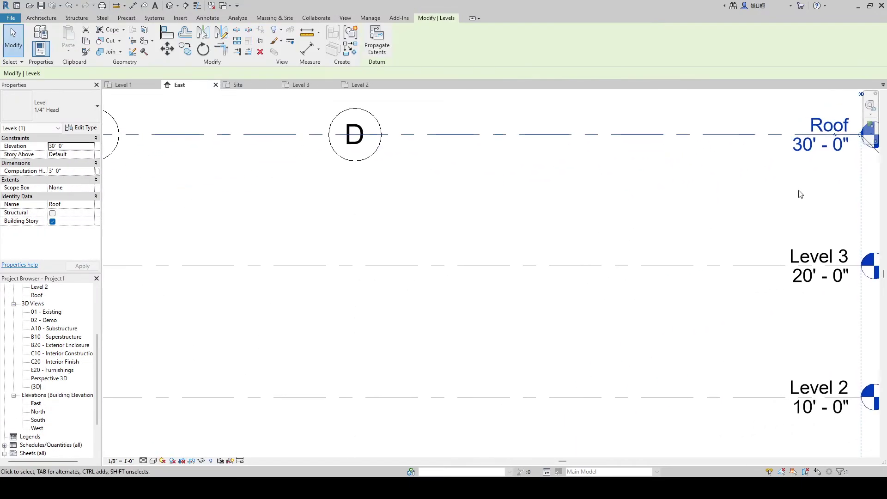
{"action": "scroll", "coordinate": [693, 220], "scroll_direction": "down", "scroll_amount": 4}
{"action": "left_click_drag", "start_coordinate": [614, 261], "coordinate": [248, 242]}
{"action": "left_click", "coordinate": [337, 207]}
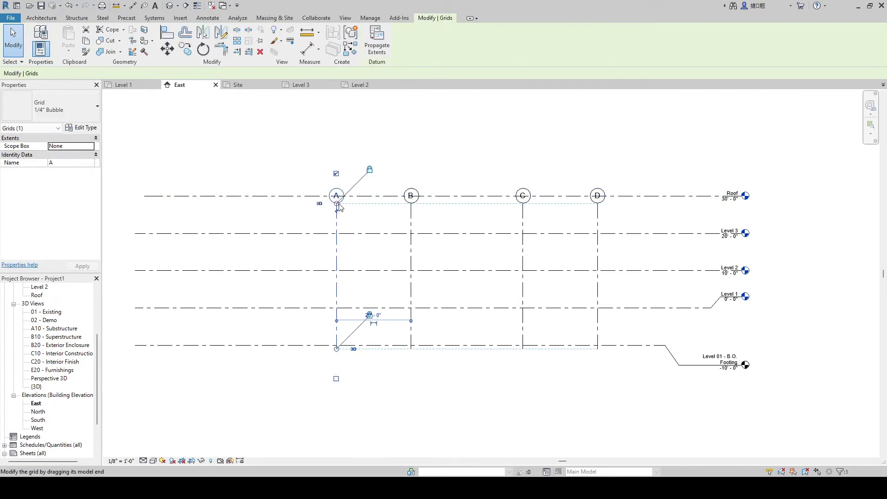
{"action": "left_click_drag", "start_coordinate": [337, 205], "coordinate": [336, 172]}
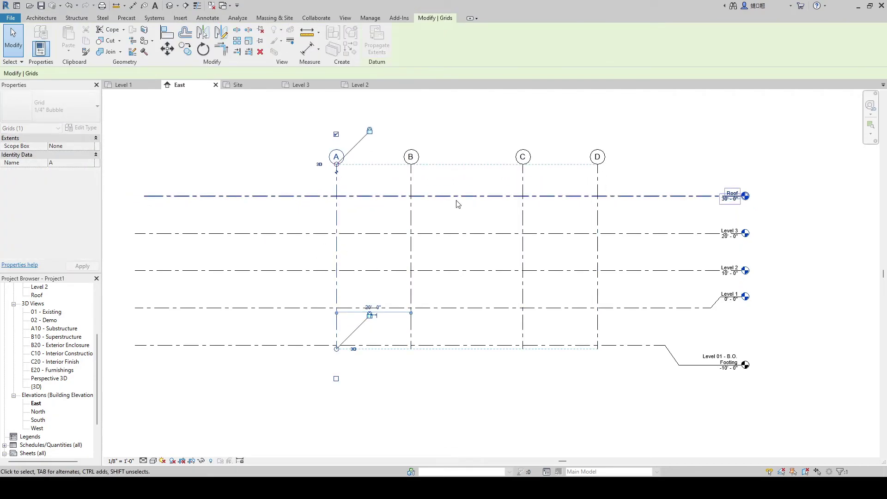
Shorten the tail ends of all level lines, including Roof, so that they line up a short distance outside grid A
{"action": "left_click", "coordinate": [718, 158]}
{"action": "scroll", "coordinate": [578, 194], "scroll_direction": "down", "scroll_amount": 3}
{"action": "middle_click_drag", "start_coordinate": [555, 202], "coordinate": [648, 174]}
{"action": "scroll", "coordinate": [288, 262], "scroll_direction": "up", "scroll_amount": 3}
{"action": "scroll", "coordinate": [290, 258], "scroll_direction": "up", "scroll_amount": 1}
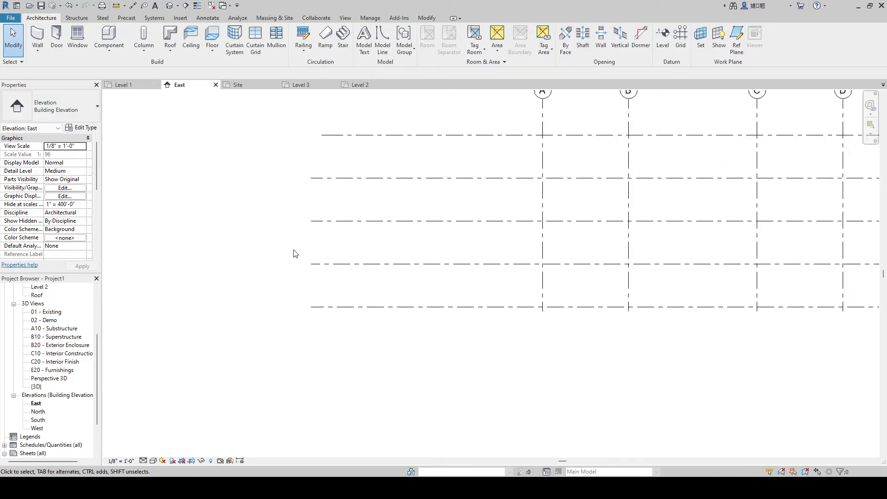
{"action": "scroll", "coordinate": [352, 326], "scroll_direction": "down", "scroll_amount": 2}
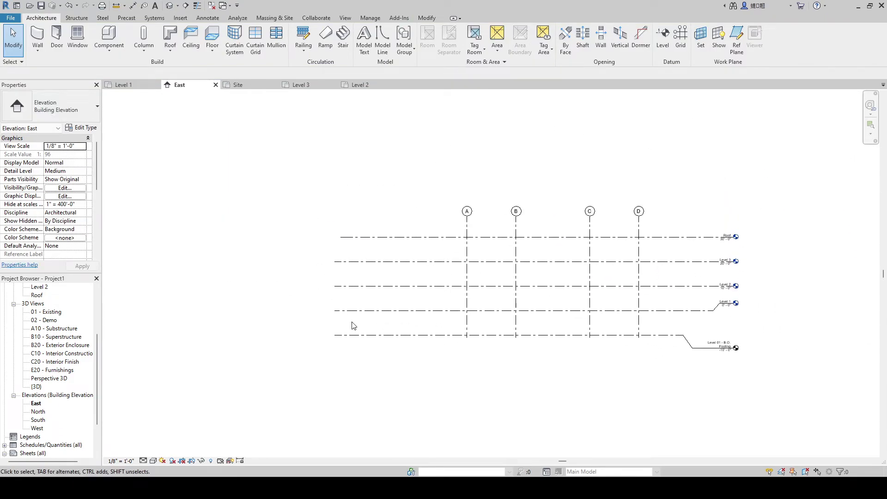
{"action": "left_click", "coordinate": [424, 335]}
{"action": "left_click_drag", "start_coordinate": [337, 338], "coordinate": [423, 335]}
{"action": "left_click", "coordinate": [332, 193]}
Check the level heads in the East elevation and open the Level 1 floor plan
{"action": "scroll", "coordinate": [538, 174], "scroll_direction": "up", "scroll_amount": 5}
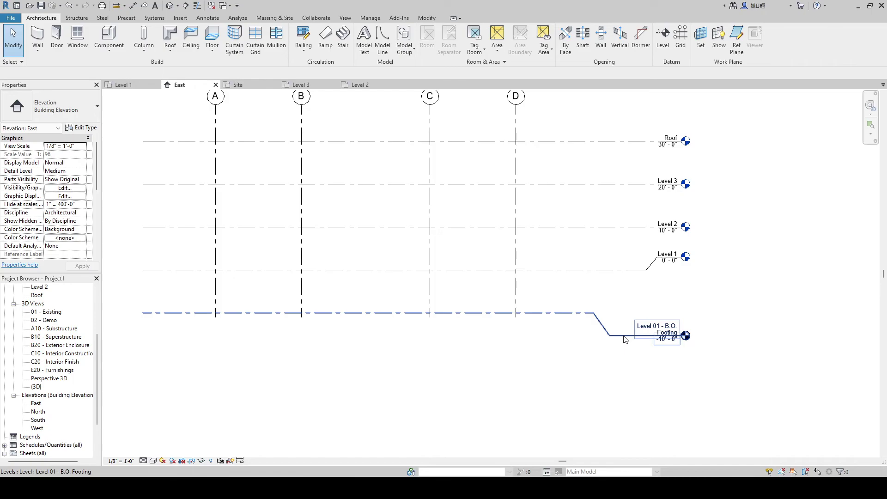
{"action": "scroll", "coordinate": [625, 339], "scroll_direction": "down", "scroll_amount": 3}
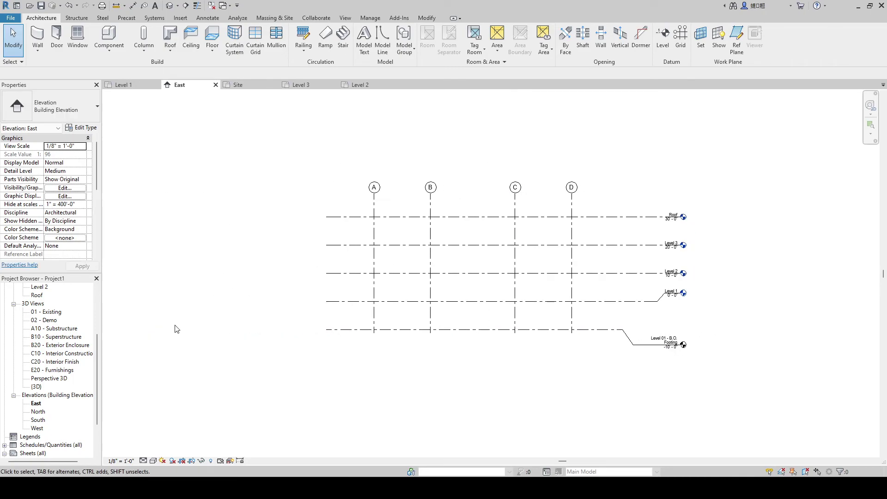
{"action": "scroll", "coordinate": [65, 330], "scroll_direction": "up", "scroll_amount": 3}
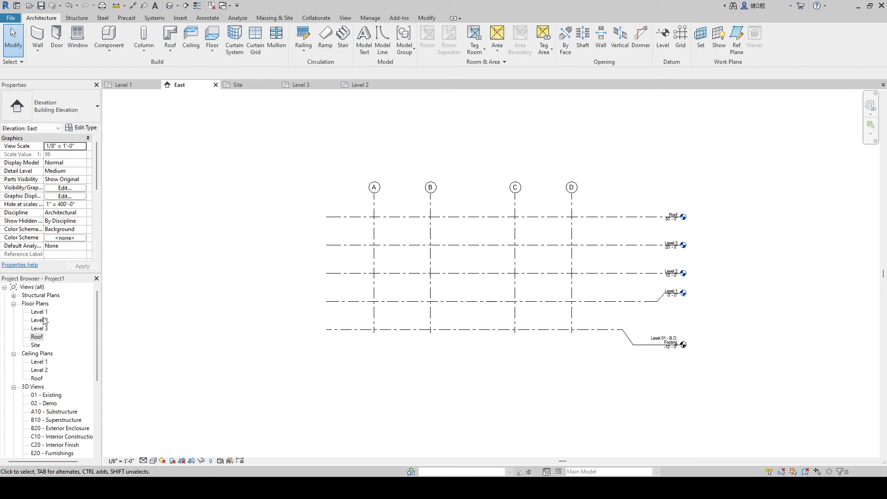
{"action": "double_click", "coordinate": [40, 312]}
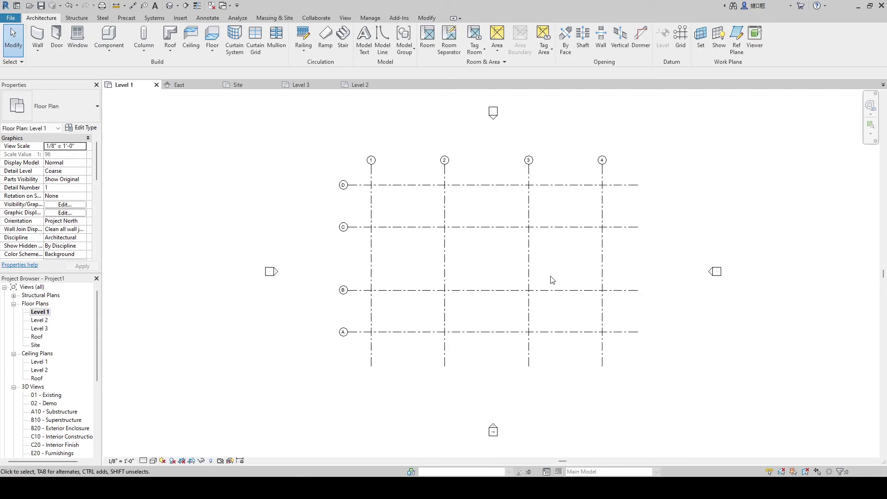